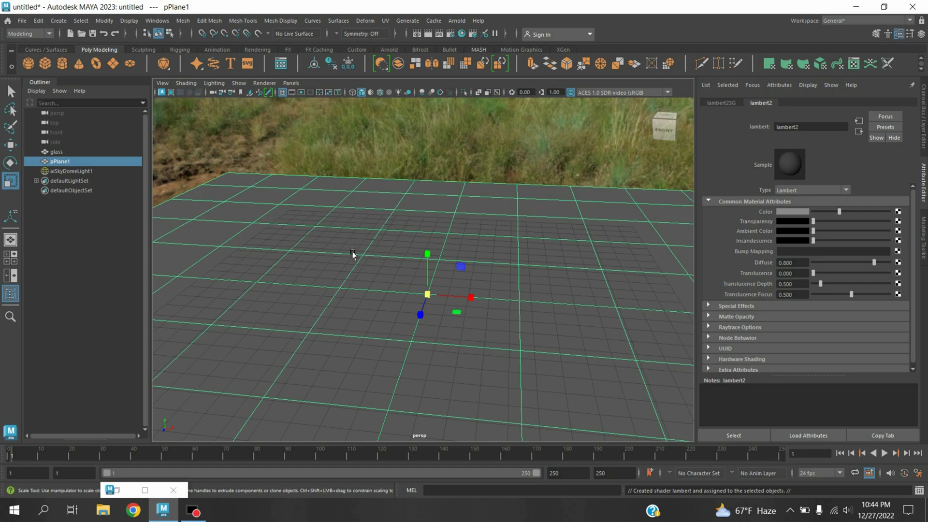
- Bring back the Arnold RenderView window showing the finished glass render
{"action": "left_click", "coordinate": [112, 490]}
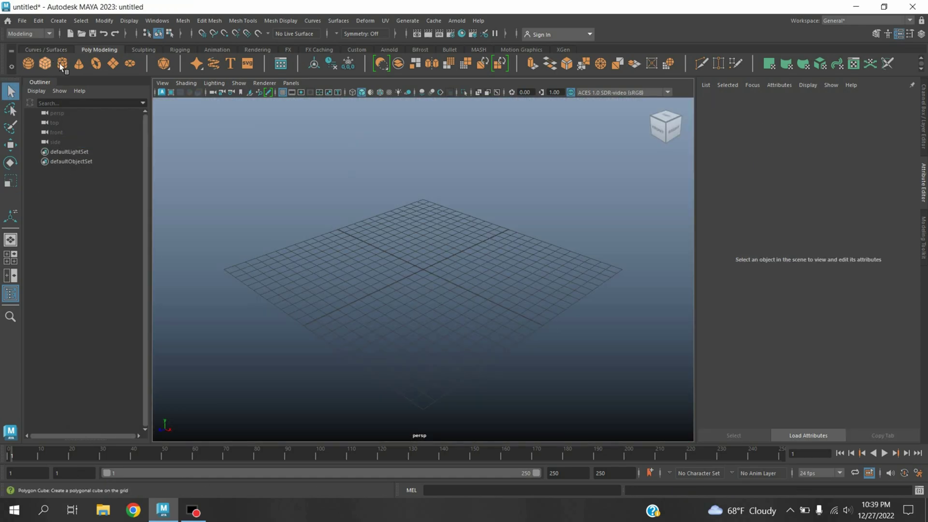
- Add a polygon cylinder and scale it uniformly to about 2.07
{"action": "left_click", "coordinate": [65, 66]}
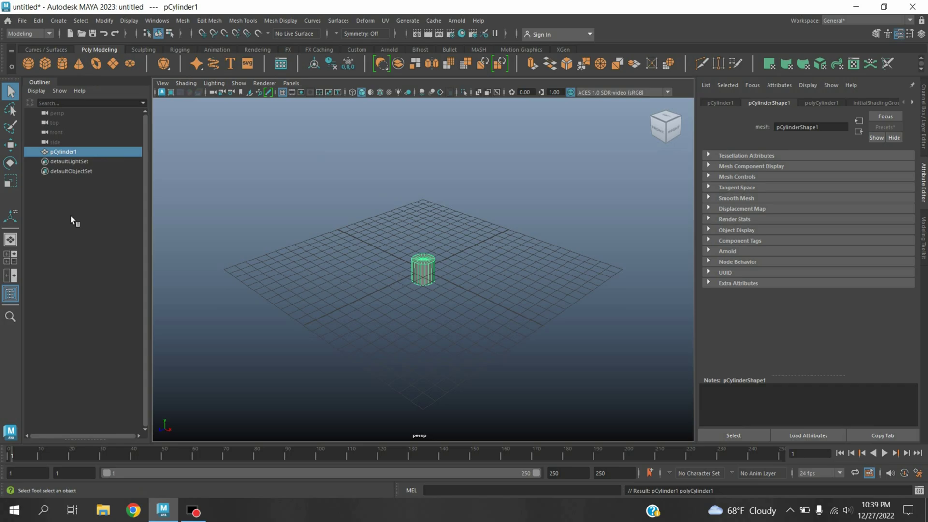
{"action": "left_click", "coordinate": [11, 183]}
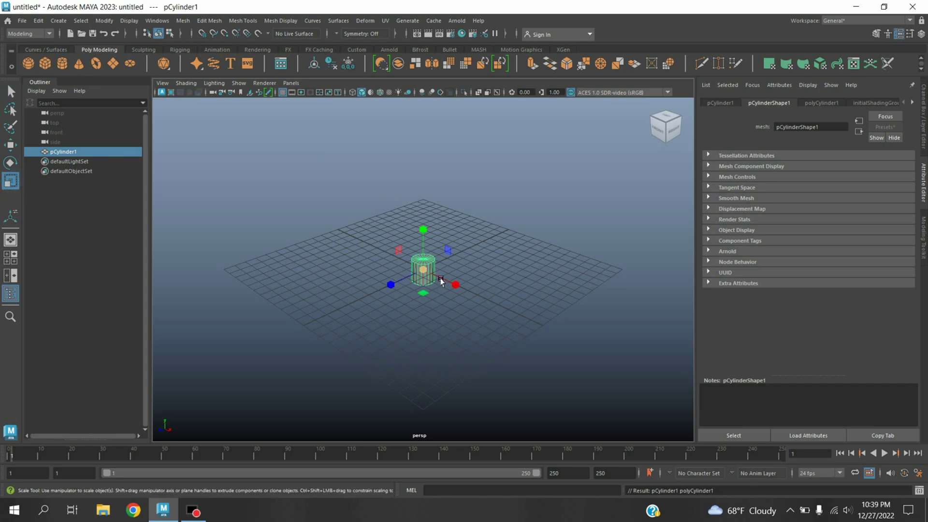
{"action": "left_click_drag", "start_coordinate": [428, 272], "coordinate": [443, 261]}
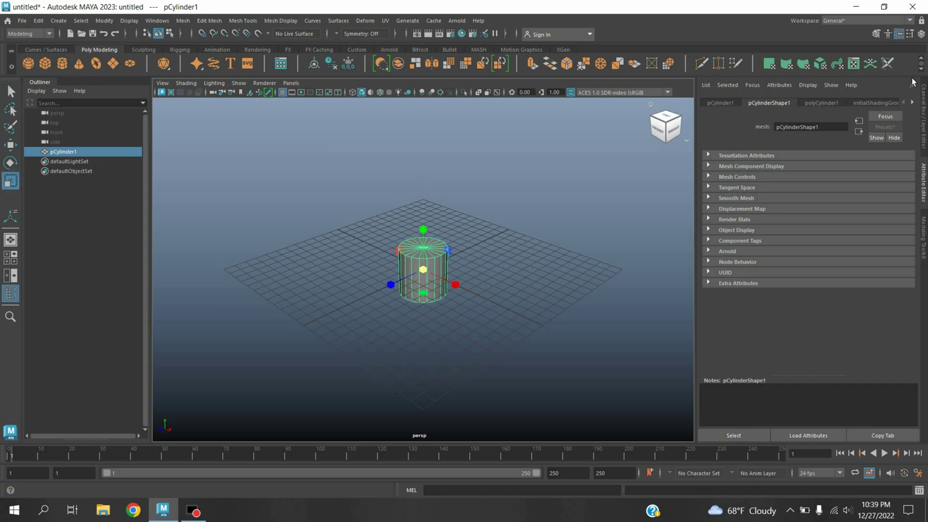
- Set polyCylinder1 Subdivisions Caps to 2 in the Channel Box
{"action": "left_click", "coordinate": [921, 34]}
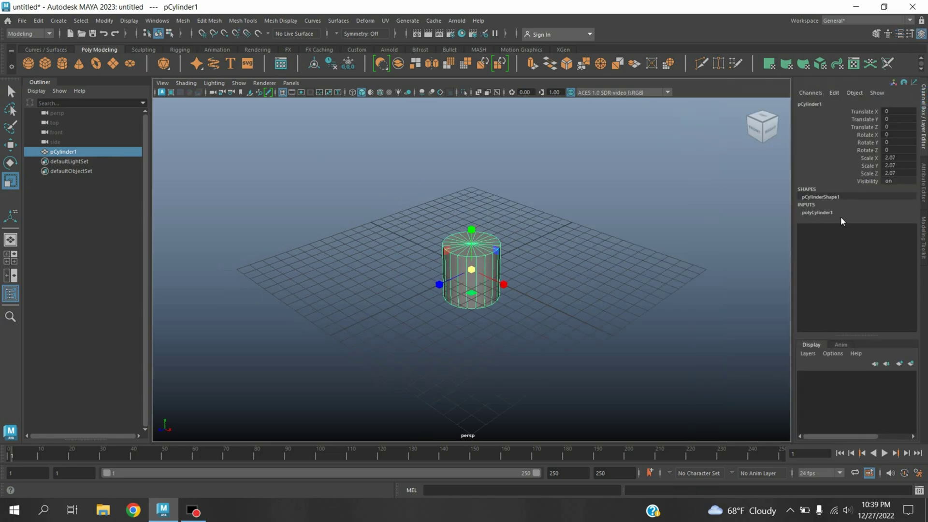
{"action": "left_click", "coordinate": [815, 211]}
{"action": "left_click", "coordinate": [895, 258]}
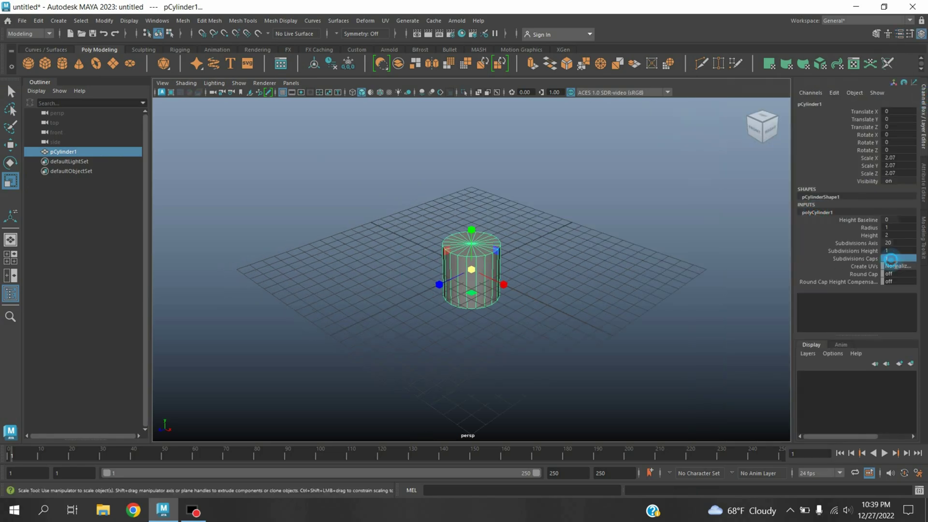
{"action": "key", "text": "Return"}
{"action": "left_click", "coordinate": [877, 38]}
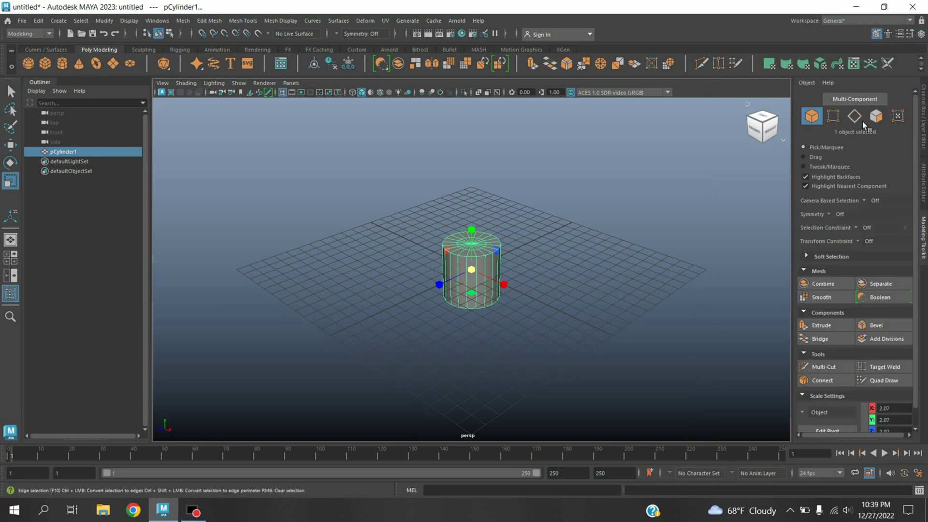
- Select the inner edge loop on the cylinder's top cap and scale it outward
{"action": "left_click", "coordinate": [854, 117]}
{"action": "left_click_drag", "start_coordinate": [580, 234], "coordinate": [583, 272], "text": "alt"}
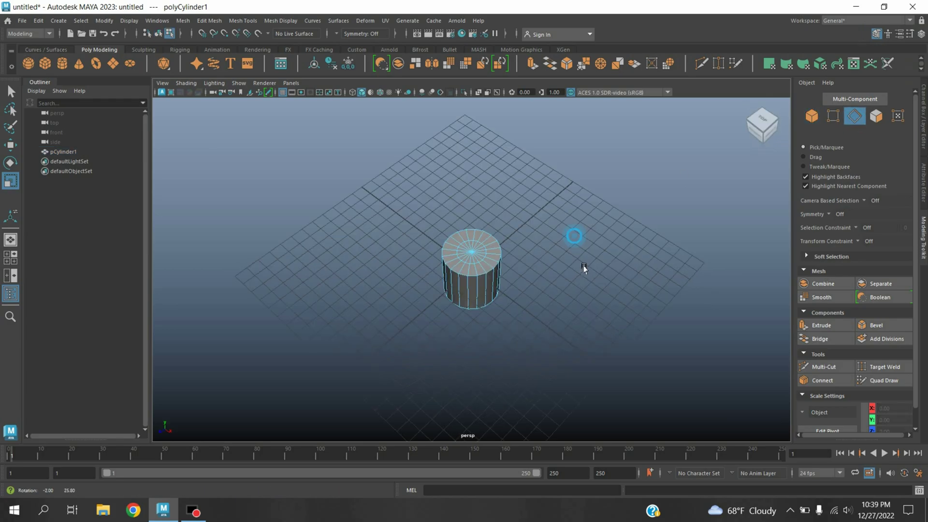
{"action": "right_click_drag", "start_coordinate": [584, 272], "coordinate": [479, 281], "text": "alt"}
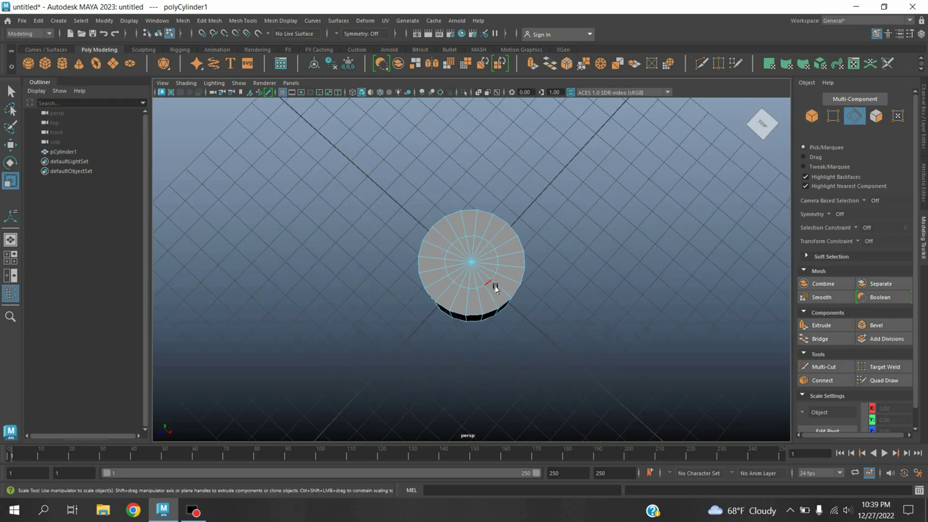
{"action": "double_click", "coordinate": [496, 285]}
{"action": "mouse_move", "coordinate": [481, 290]}
{"action": "left_mouse_down"}
{"action": "mouse_move", "coordinate": [496, 277]}
{"action": "mouse_move", "coordinate": [511, 284]}
{"action": "left_mouse_up"}
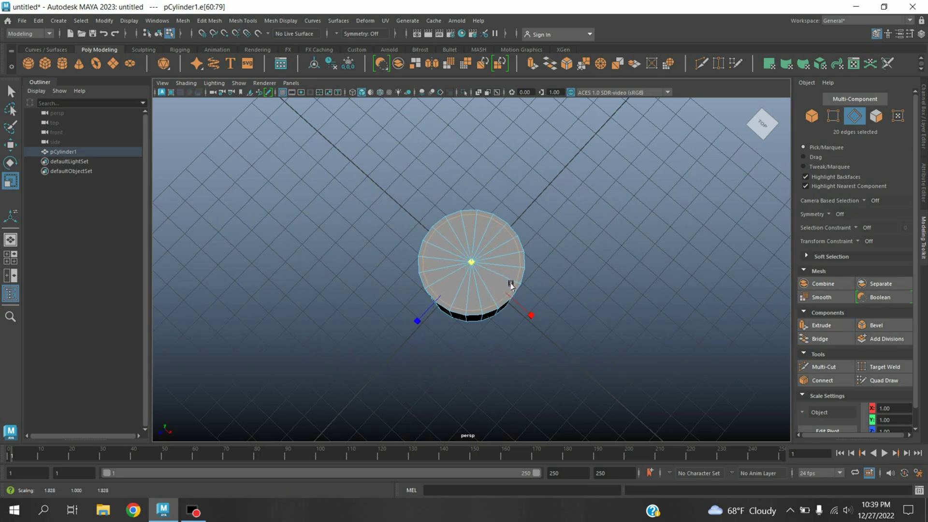
{"action": "key", "text": "q"}
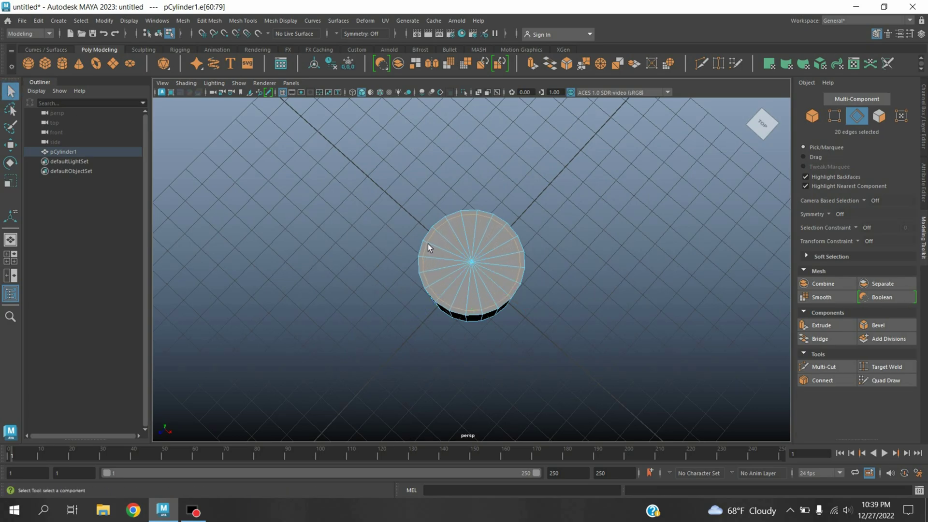
- Squash the cylinder vertically to a height scale of about 0.18
{"action": "left_click_drag", "start_coordinate": [580, 298], "coordinate": [725, 217], "text": "alt"}
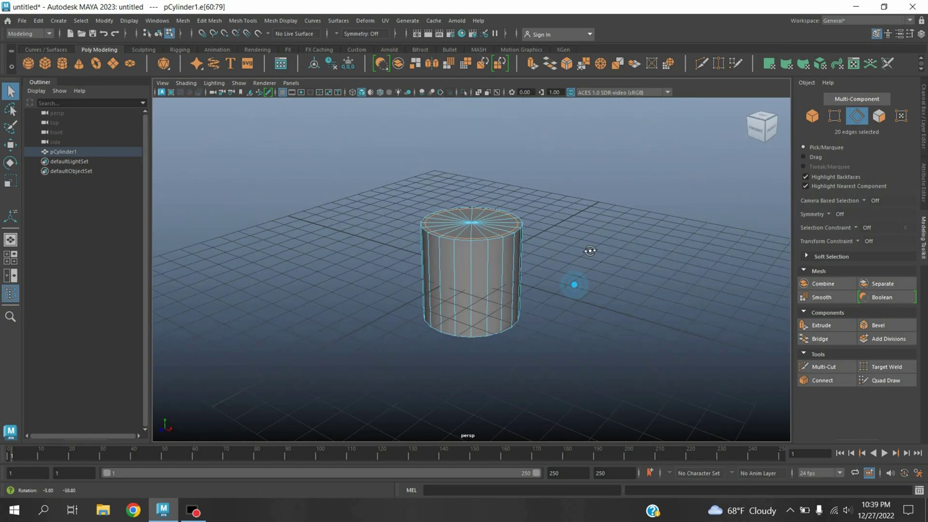
{"action": "left_click", "coordinate": [813, 116]}
{"action": "left_click", "coordinate": [12, 181]}
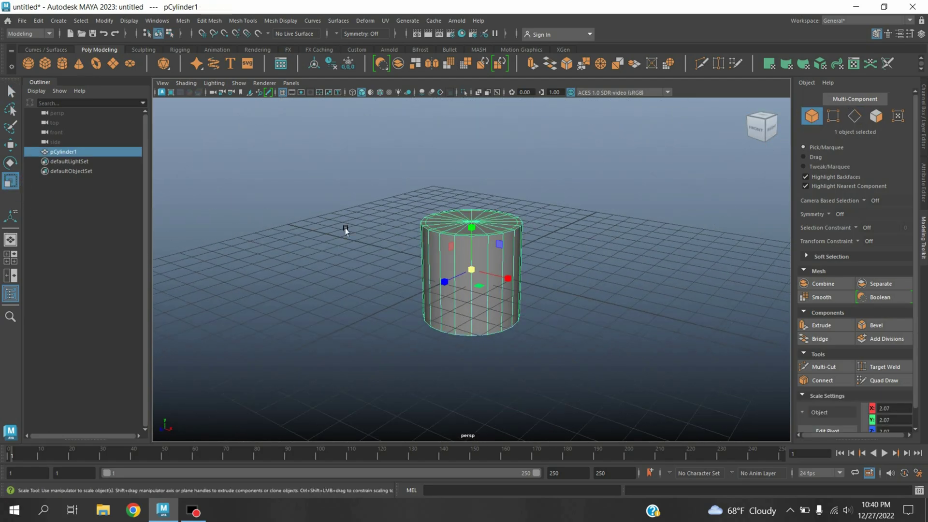
{"action": "left_click", "coordinate": [103, 21]}
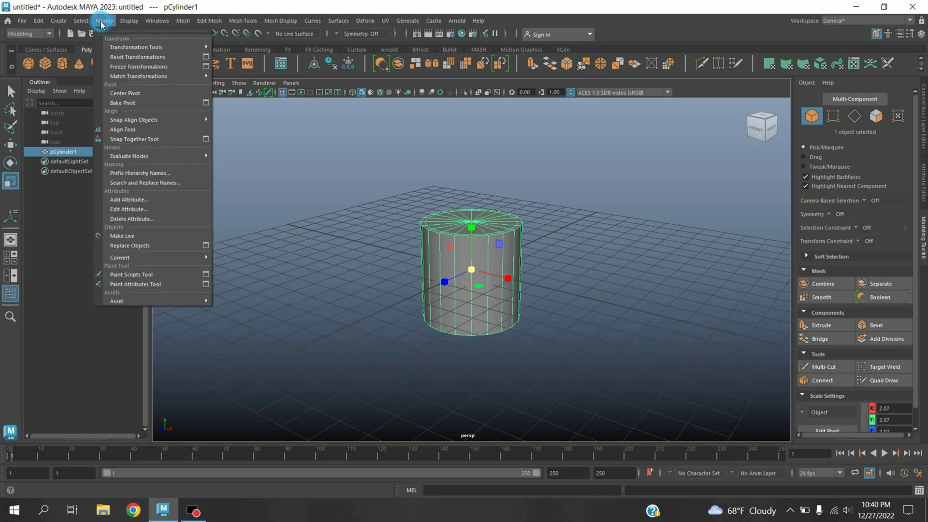
{"action": "key", "text": "Escape"}
{"action": "left_click_drag", "start_coordinate": [471, 228], "coordinate": [480, 273]}
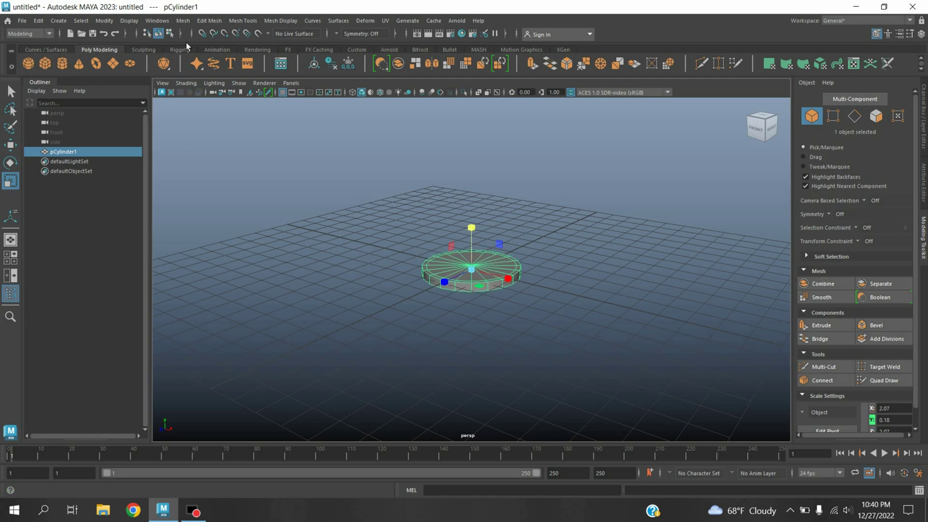
- Insert multiple evenly spaced edge loops around the flat disc's side
{"action": "left_click", "coordinate": [243, 21]}
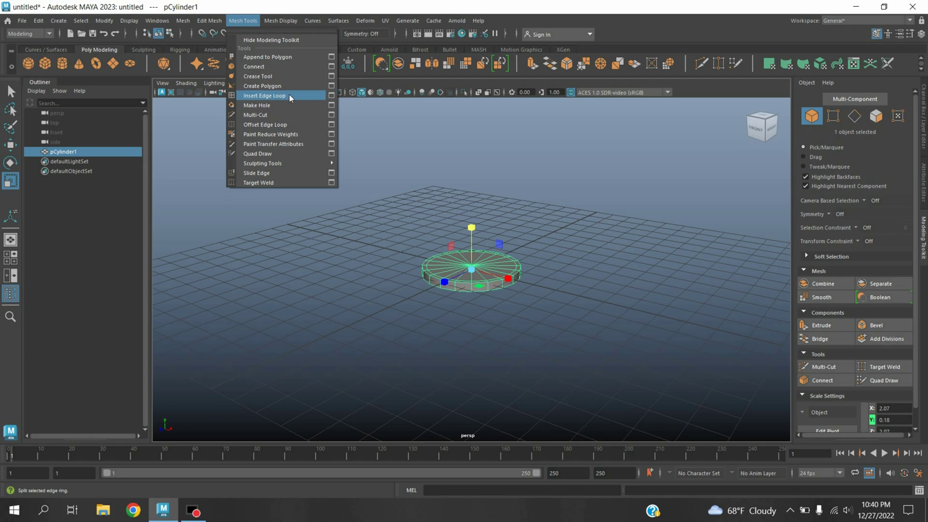
{"action": "left_click", "coordinate": [331, 96]}
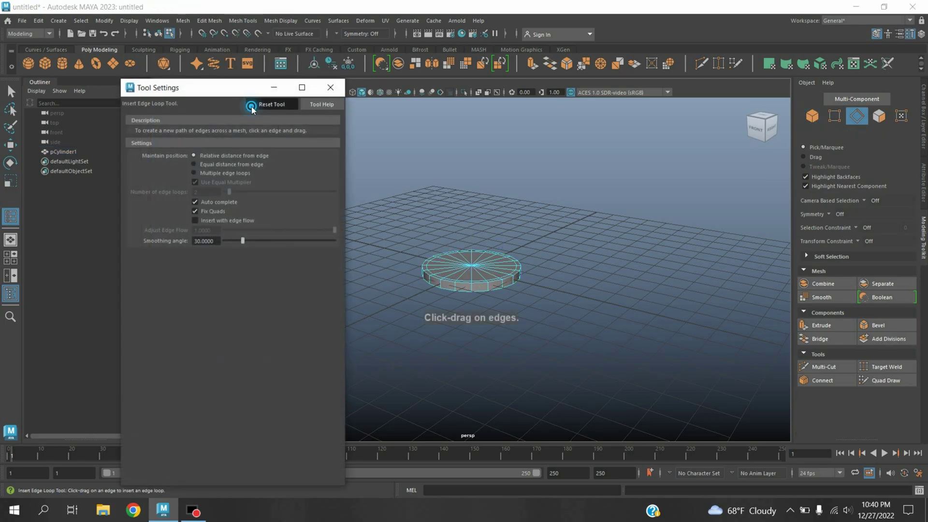
{"action": "left_click", "coordinate": [212, 175]}
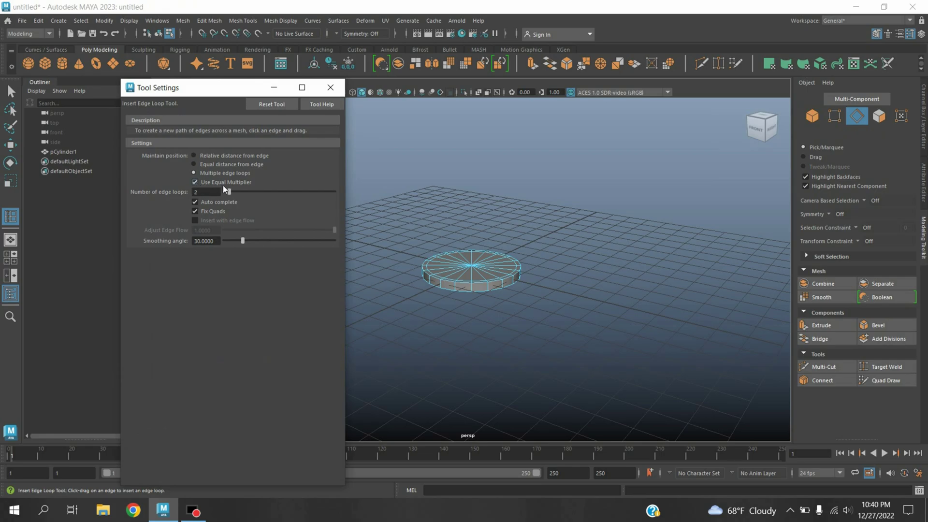
{"action": "left_click_drag", "start_coordinate": [210, 193], "coordinate": [176, 192]}
{"action": "left_click", "coordinate": [330, 88]}
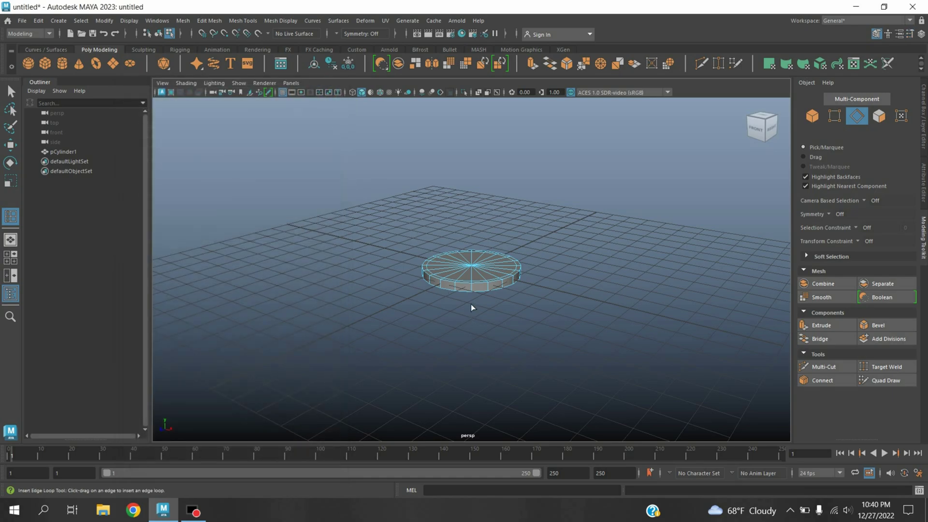
{"action": "left_click", "coordinate": [460, 289]}
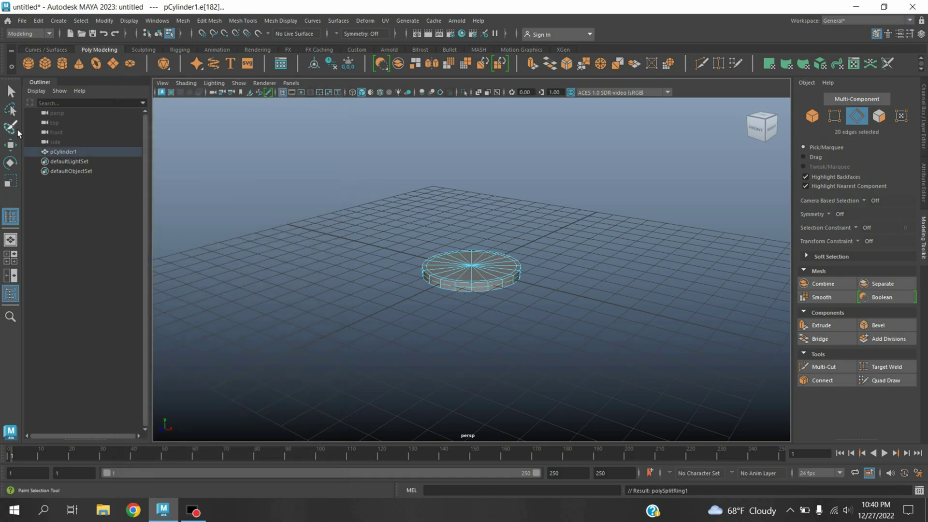
{"action": "left_click", "coordinate": [10, 90]}
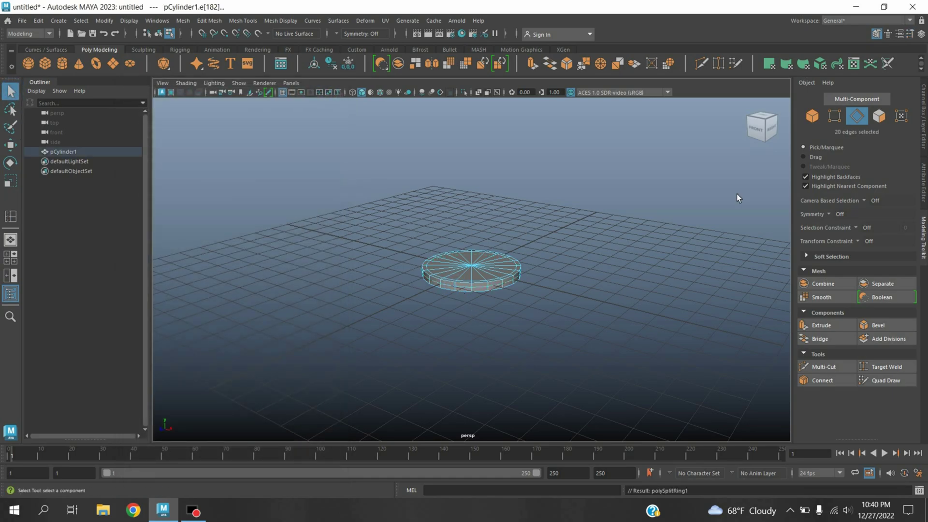
{"action": "left_click", "coordinate": [880, 116]}
- Select the outer ring of rim faces on the disc and extrude them
{"action": "left_click_drag", "start_coordinate": [562, 235], "coordinate": [560, 273], "text": "alt"}
{"action": "scroll", "coordinate": [551, 290], "scroll_direction": "up", "scroll_amount": 3}
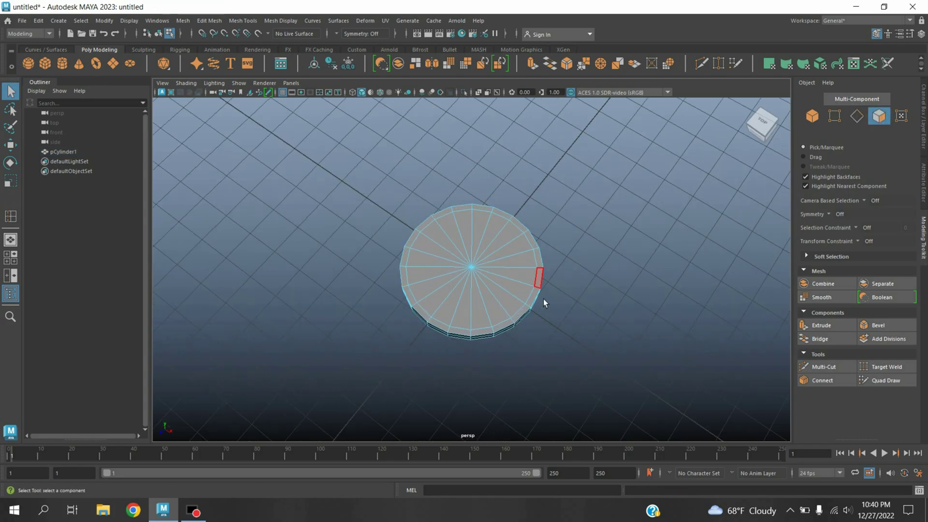
{"action": "left_click", "coordinate": [539, 302]}
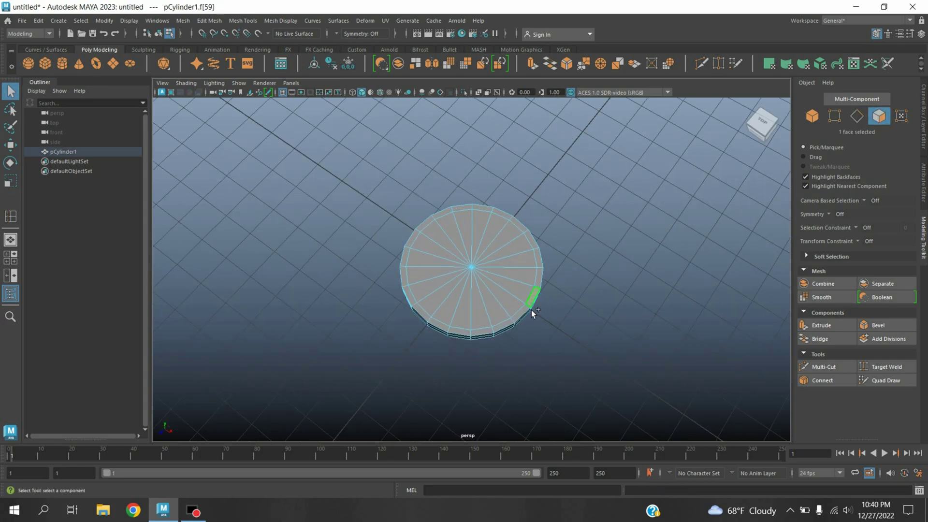
{"action": "double_click", "coordinate": [532, 310], "text": "shift"}
{"action": "left_click_drag", "start_coordinate": [617, 317], "coordinate": [618, 276], "text": "alt"}
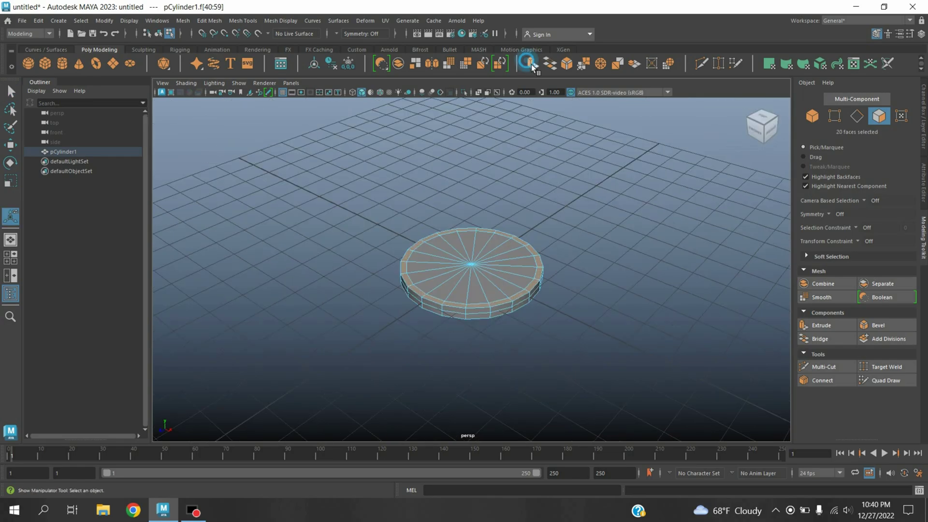
{"action": "key", "text": "ctrl+e"}
- Move the extruded faces up along Y to form tall cup walls
{"action": "key", "text": "w"}
{"action": "left_click", "coordinate": [11, 145]}
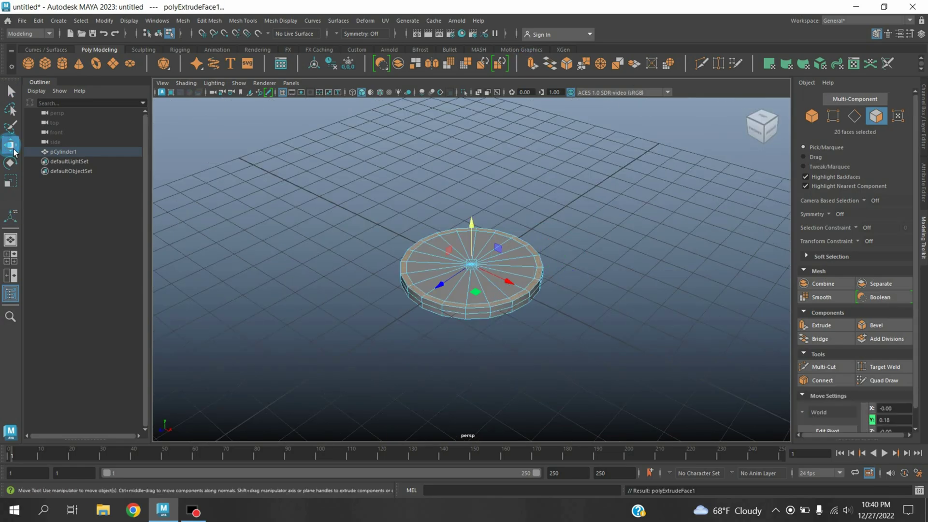
{"action": "left_click_drag", "start_coordinate": [472, 231], "coordinate": [472, 120]}
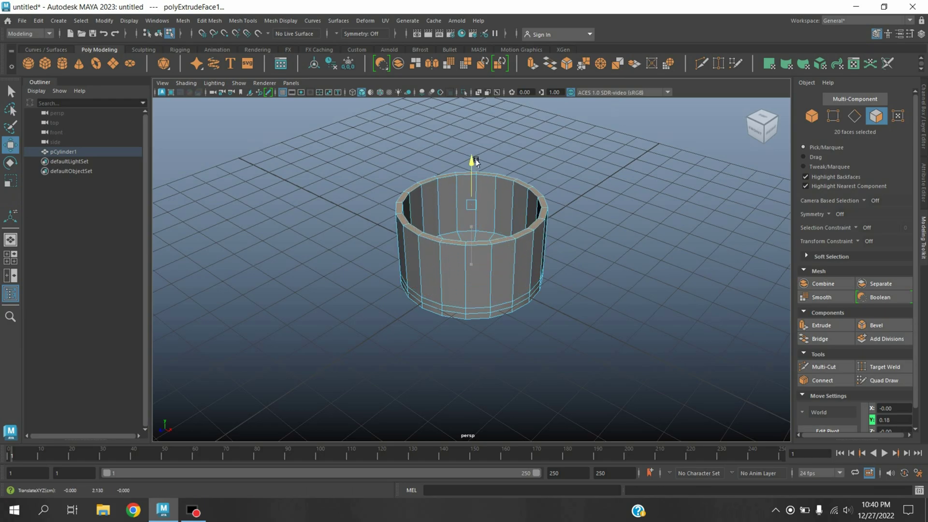
{"action": "left_click_drag", "start_coordinate": [486, 276], "coordinate": [490, 377], "text": "alt"}
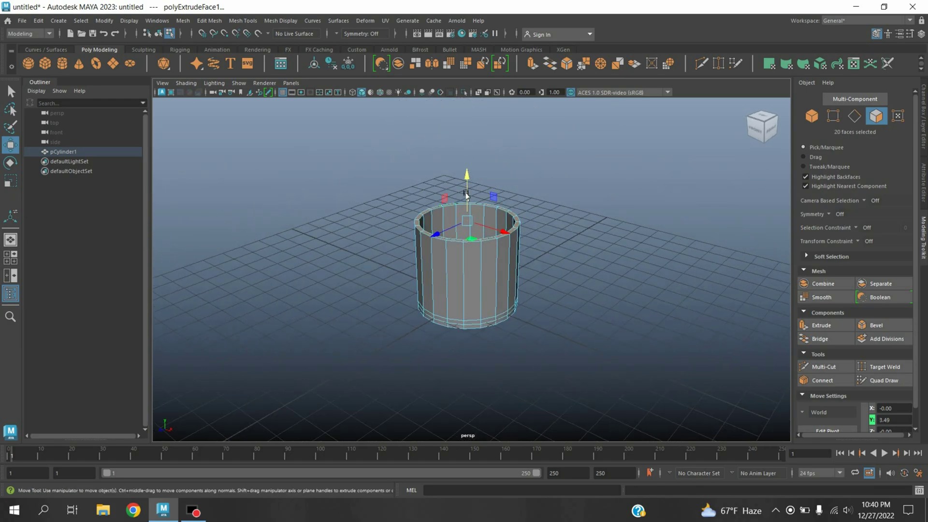
{"action": "left_click_drag", "start_coordinate": [466, 193], "coordinate": [470, 129]}
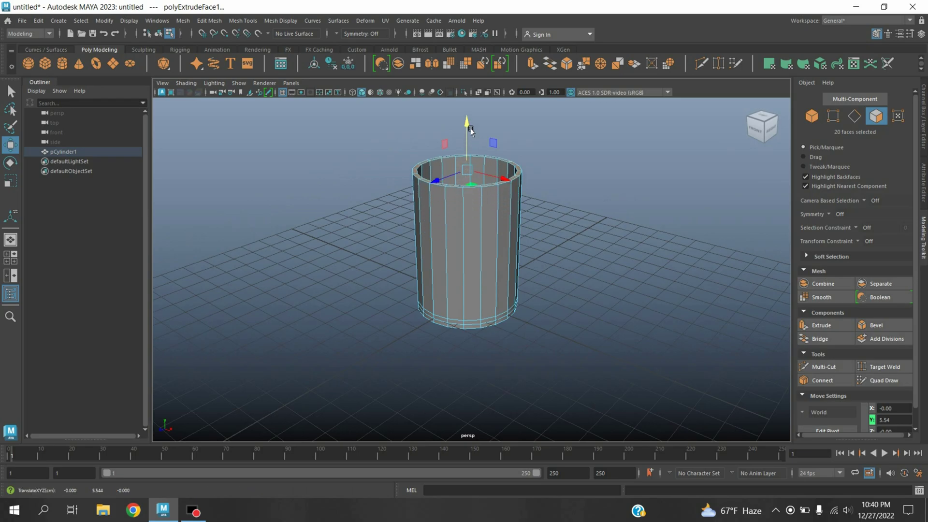
- Select the cup's bottom vertex ring and scale it to about 0.58
{"action": "left_click", "coordinate": [833, 117]}
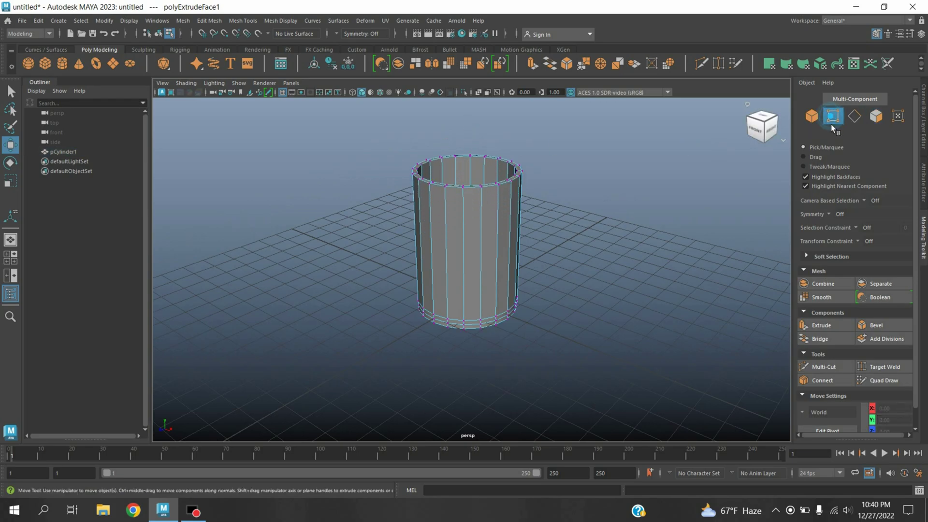
{"action": "left_click_drag", "start_coordinate": [536, 339], "coordinate": [544, 311], "text": "alt"}
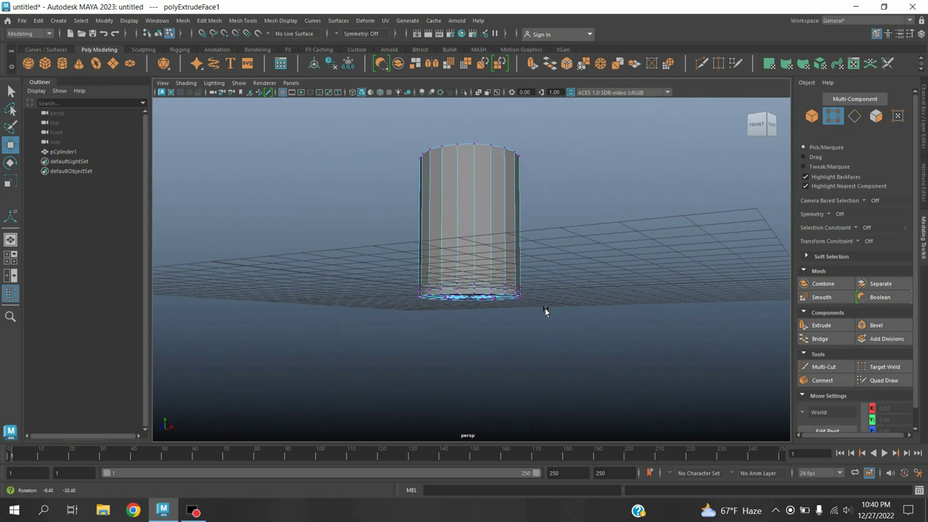
{"action": "left_click_drag", "start_coordinate": [320, 230], "coordinate": [618, 391]}
{"action": "left_click_drag", "start_coordinate": [624, 332], "coordinate": [614, 373], "text": "alt"}
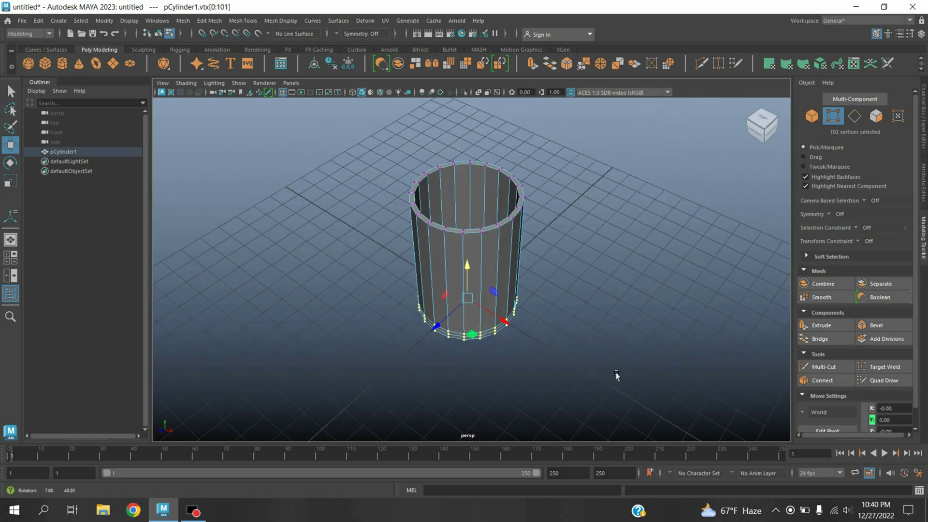
{"action": "key", "text": "r"}
{"action": "left_click_drag", "start_coordinate": [444, 348], "coordinate": [443, 341], "text": "alt"}
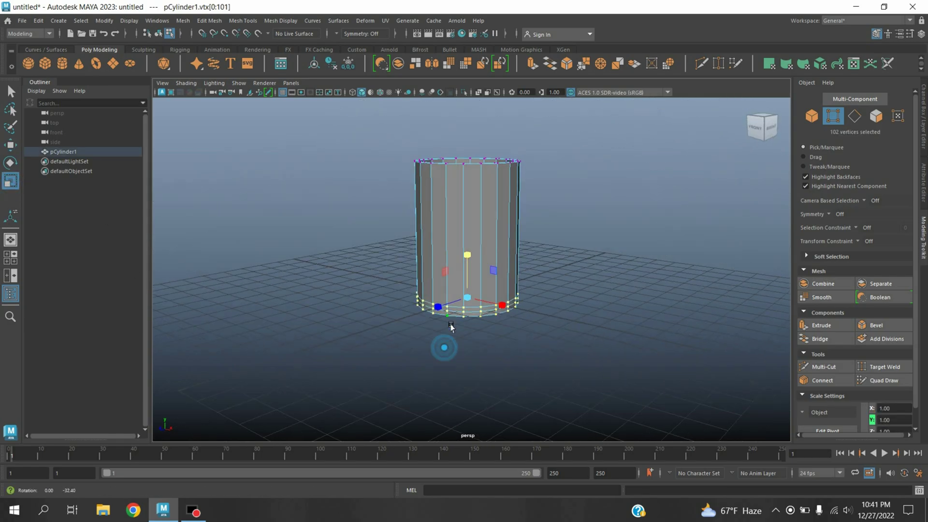
{"action": "mouse_move", "coordinate": [468, 299]}
{"action": "left_mouse_down"}
{"action": "mouse_move", "coordinate": [477, 299]}
{"action": "mouse_move", "coordinate": [449, 301]}
{"action": "left_mouse_up"}
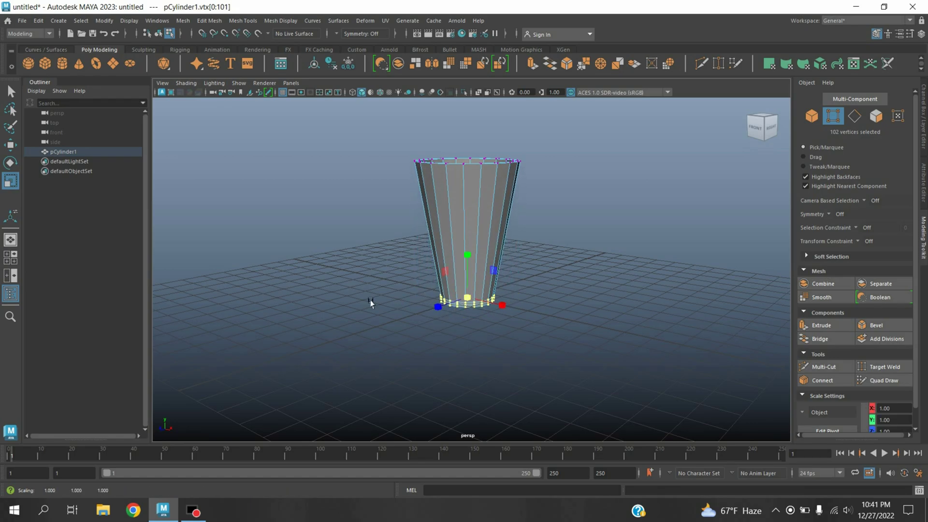
{"action": "mouse_move", "coordinate": [370, 305]}
{"action": "left_mouse_down", "text": "alt"}
{"action": "mouse_move", "coordinate": [385, 329]}
{"action": "mouse_move", "coordinate": [387, 300]}
{"action": "left_mouse_up", "text": "alt"}
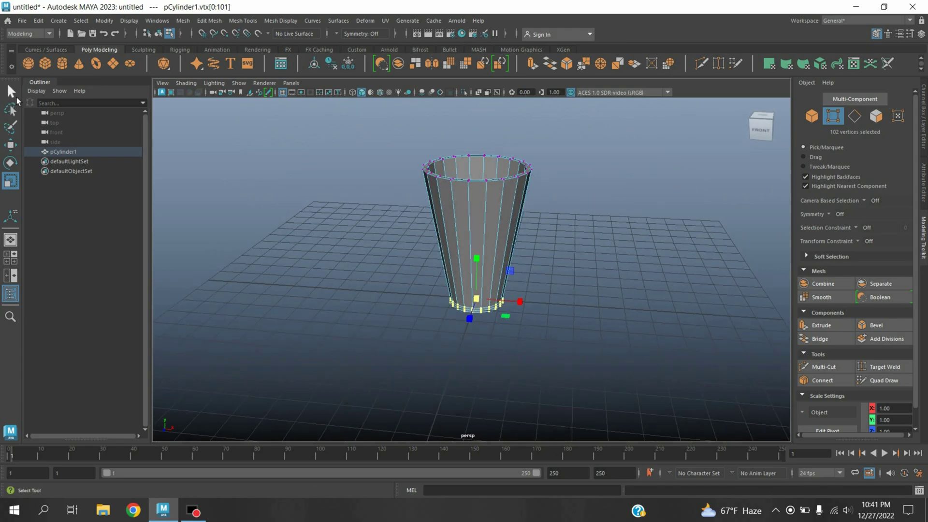
- Nudge the bottom vertex ring up slightly and reselect the whole cup
{"action": "left_click", "coordinate": [11, 144]}
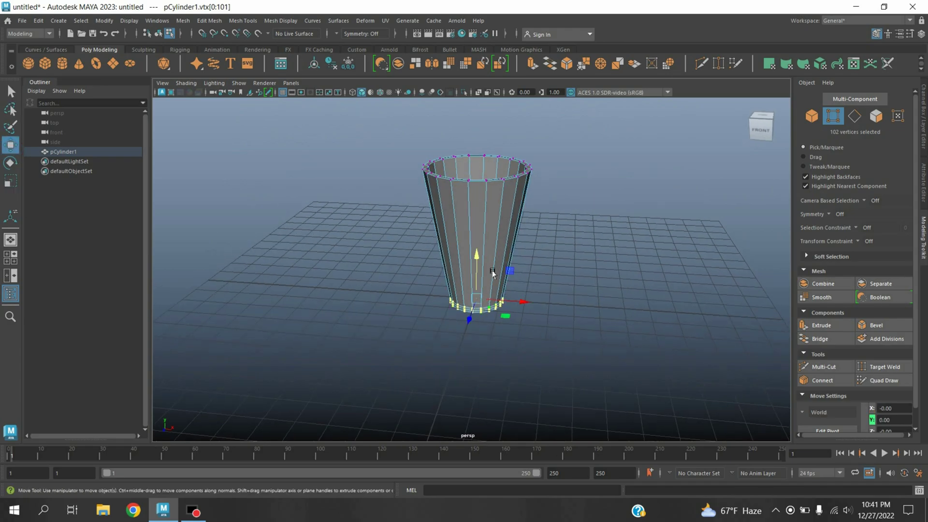
{"action": "left_click_drag", "start_coordinate": [476, 257], "coordinate": [477, 250]}
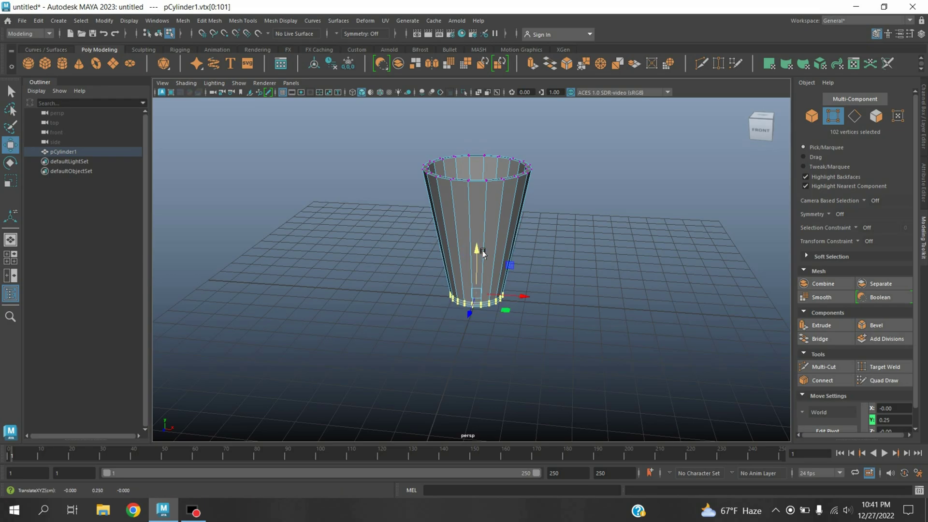
{"action": "left_click", "coordinate": [812, 116]}
{"action": "left_click_drag", "start_coordinate": [508, 254], "coordinate": [565, 254], "text": "alt"}
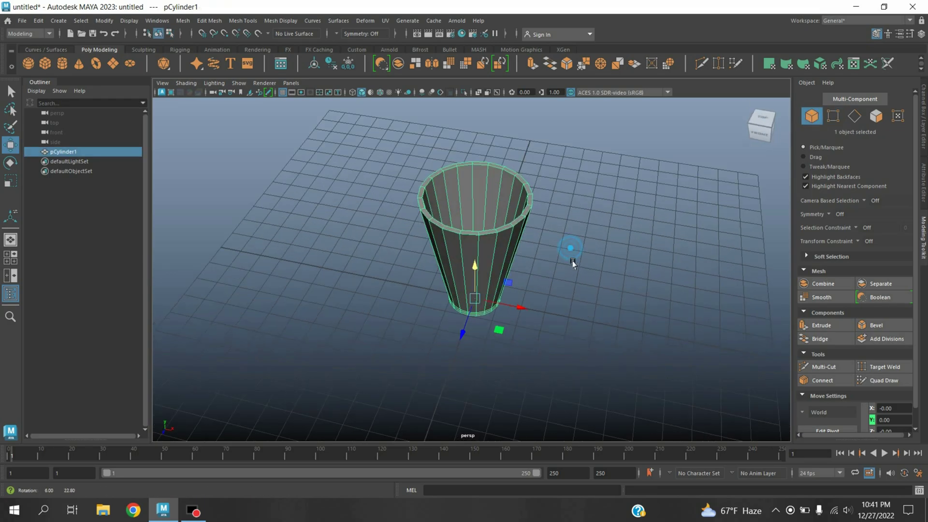
{"action": "left_click", "coordinate": [242, 23]}
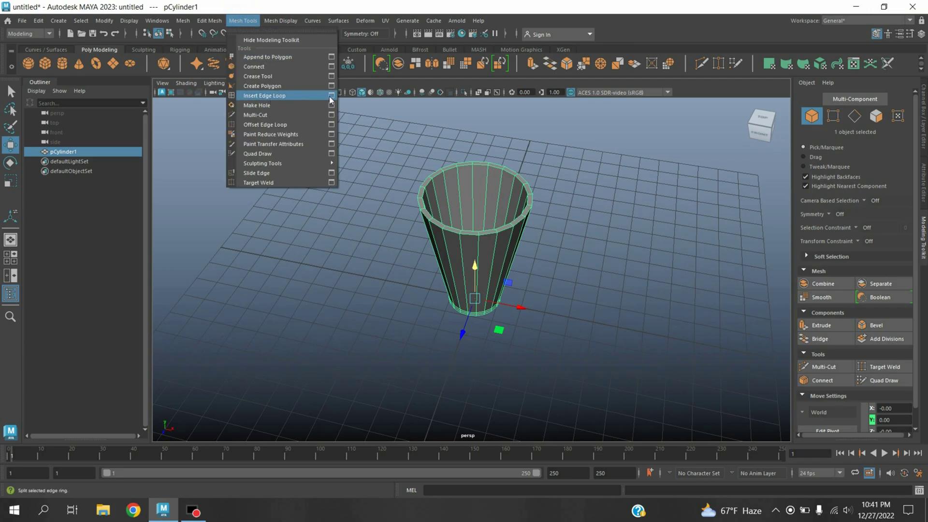
- Insert a horizontal edge loop around the cup just below its rim
{"action": "left_click", "coordinate": [332, 95]}
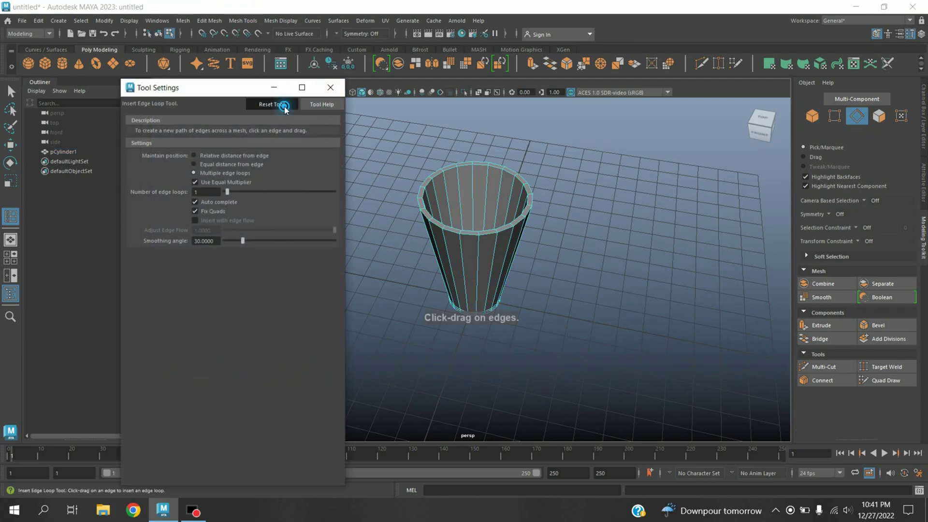
{"action": "left_click", "coordinate": [331, 88]}
{"action": "left_click_drag", "start_coordinate": [561, 288], "coordinate": [562, 293], "text": "alt"}
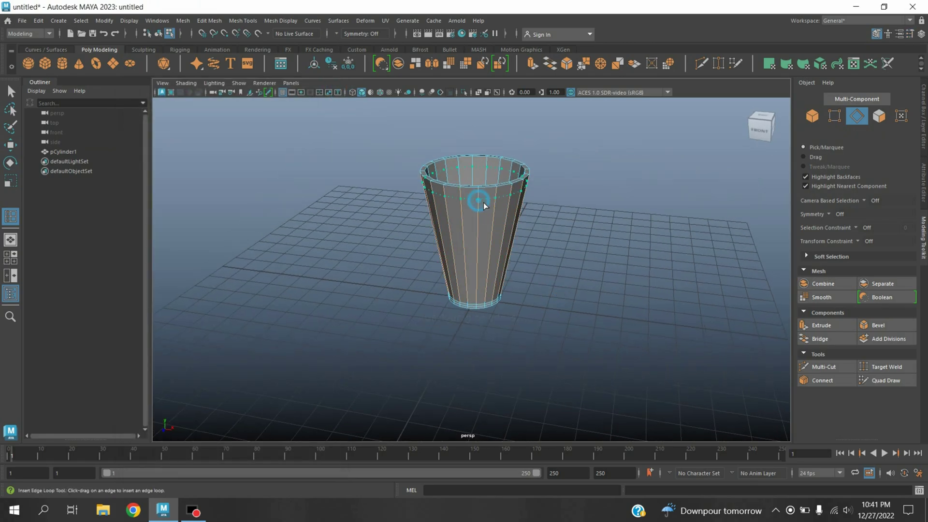
{"action": "left_click_drag", "start_coordinate": [483, 203], "coordinate": [483, 194]}
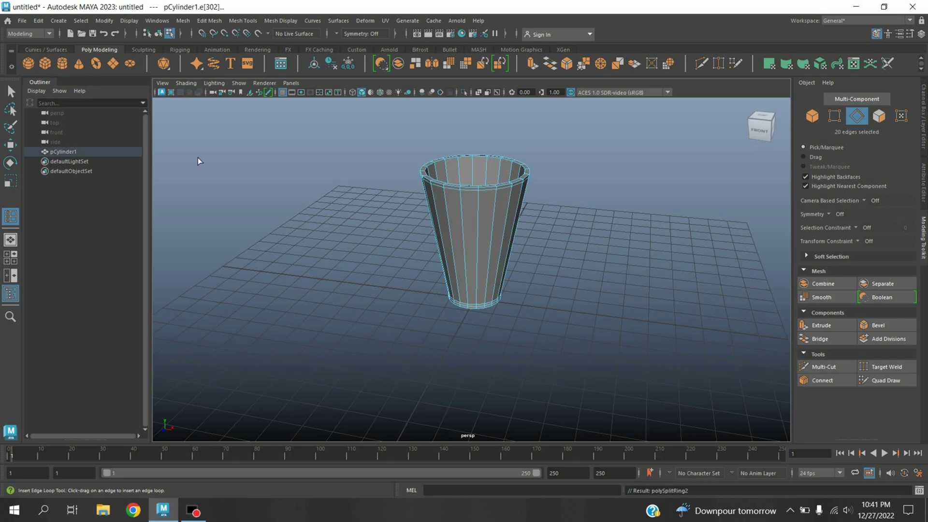
{"action": "left_click", "coordinate": [11, 91]}
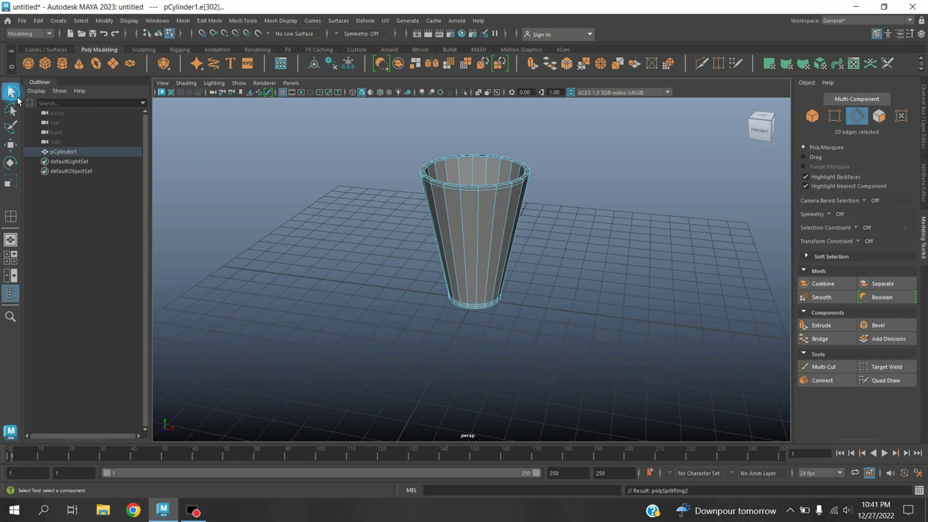
- Smooth the cup with reset settings and 2 division levels
{"action": "left_click", "coordinate": [812, 117]}
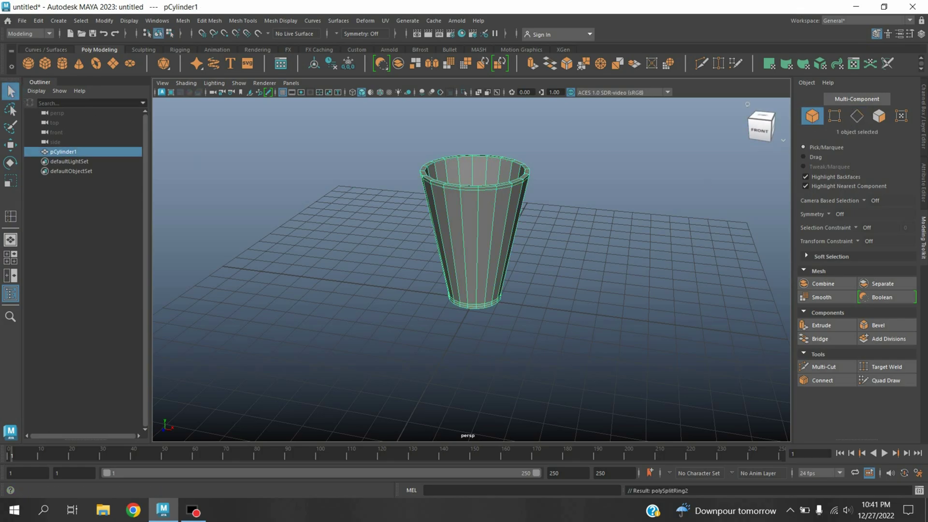
{"action": "left_click", "coordinate": [182, 20]}
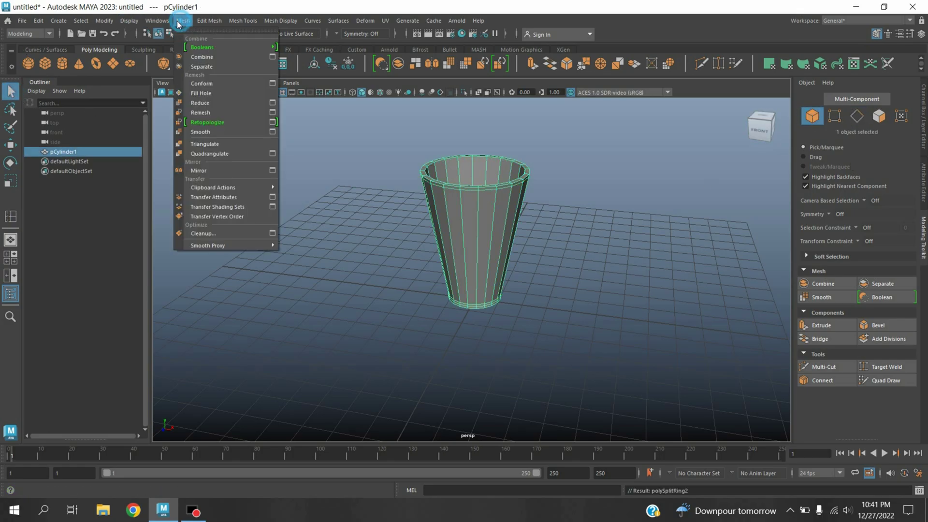
{"action": "left_click", "coordinate": [271, 132]}
{"action": "left_click", "coordinate": [257, 138]}
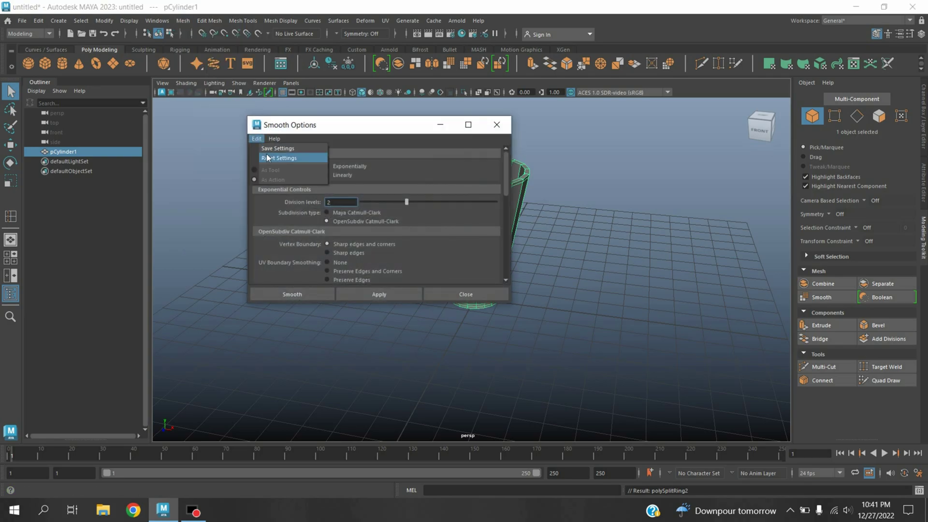
{"action": "left_click", "coordinate": [267, 158]}
{"action": "double_click", "coordinate": [341, 201]}
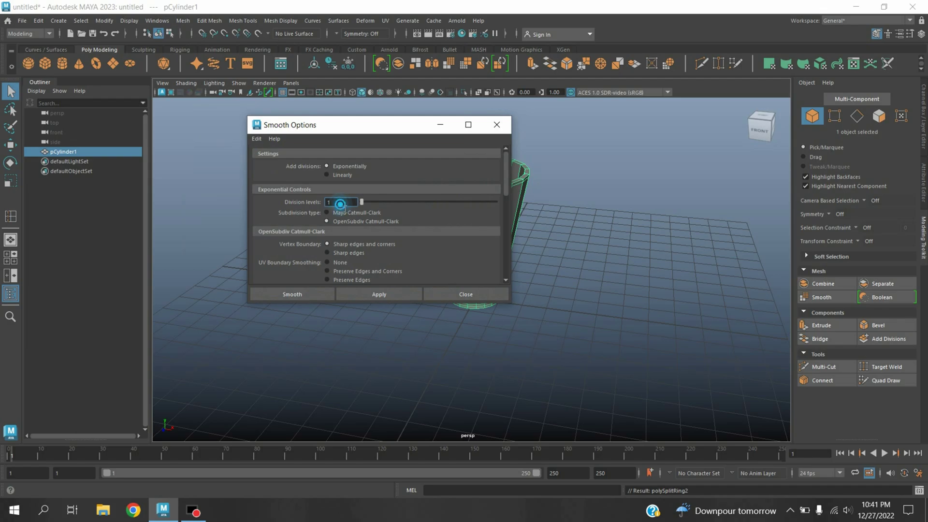
{"action": "type", "text": "2"}
{"action": "key", "text": "Return"}
{"action": "left_click", "coordinate": [302, 295]}
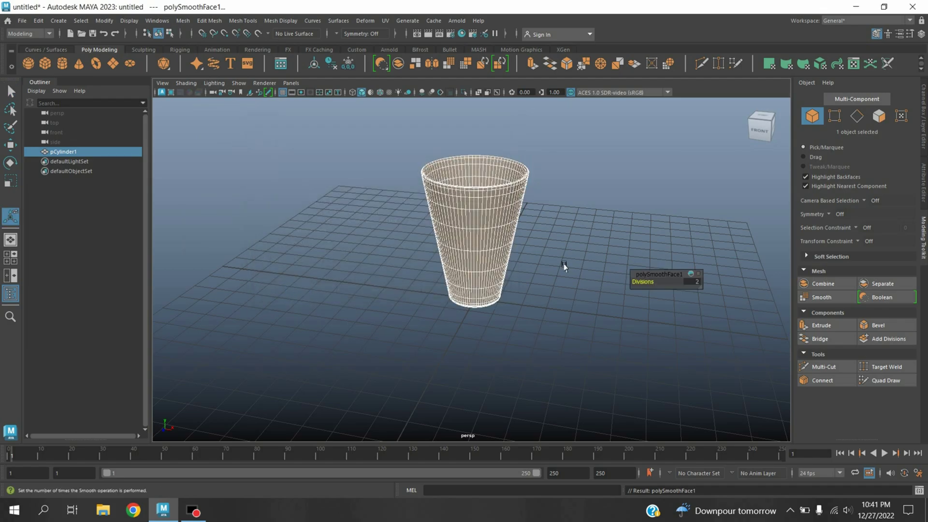
- Add a polygon plane and scale it up into a large ground surface
{"action": "left_click_drag", "start_coordinate": [506, 246], "coordinate": [536, 257], "text": "alt"}
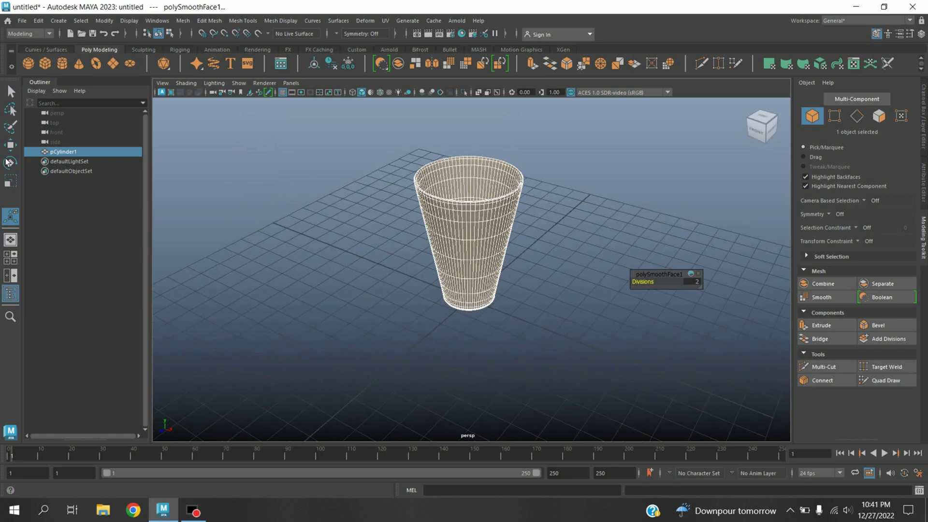
{"action": "left_click", "coordinate": [111, 67]}
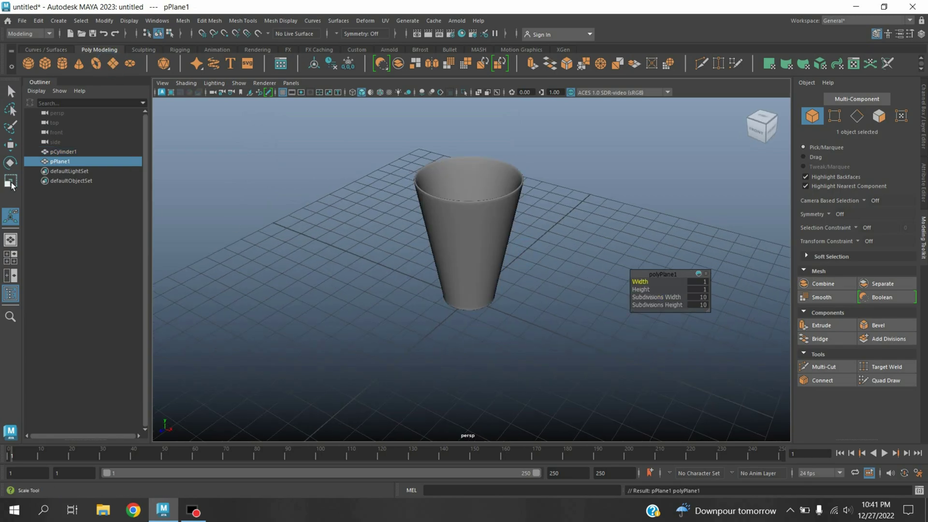
{"action": "key", "text": "r"}
{"action": "left_click_drag", "start_coordinate": [468, 298], "coordinate": [487, 308]}
{"action": "left_click", "coordinate": [468, 218], "text": "shift"}
{"action": "left_click", "coordinate": [457, 21]}
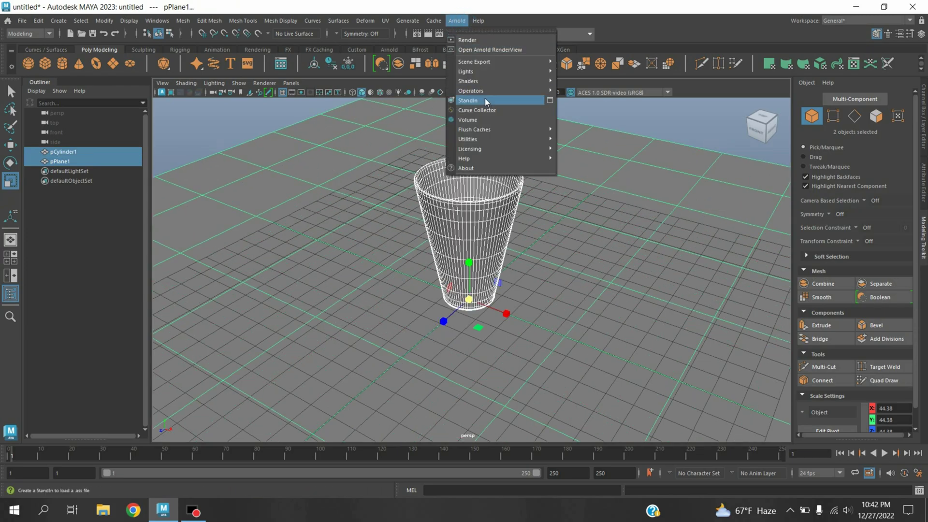
- Add an Arnold sky dome light in shaded view and show its attributes
{"action": "left_click", "coordinate": [584, 80]}
{"action": "key", "text": "5"}
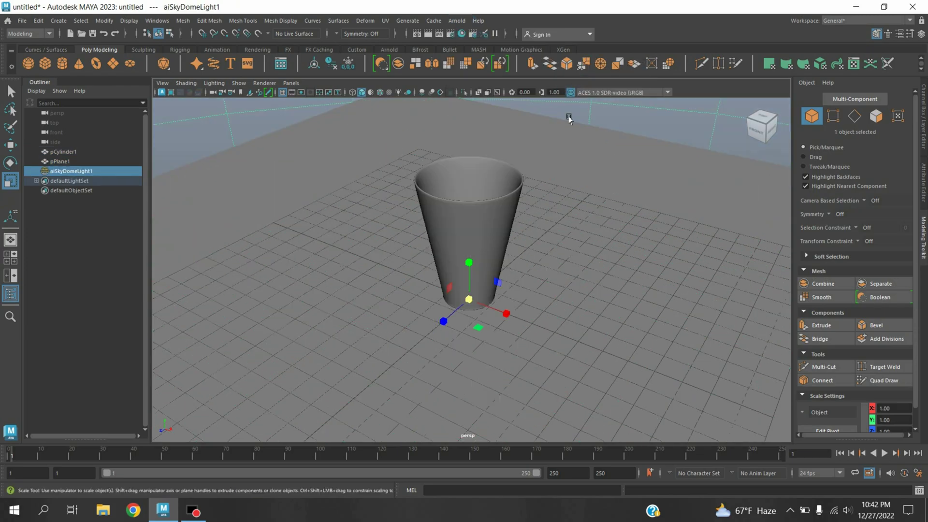
{"action": "key", "text": "ctrl+a"}
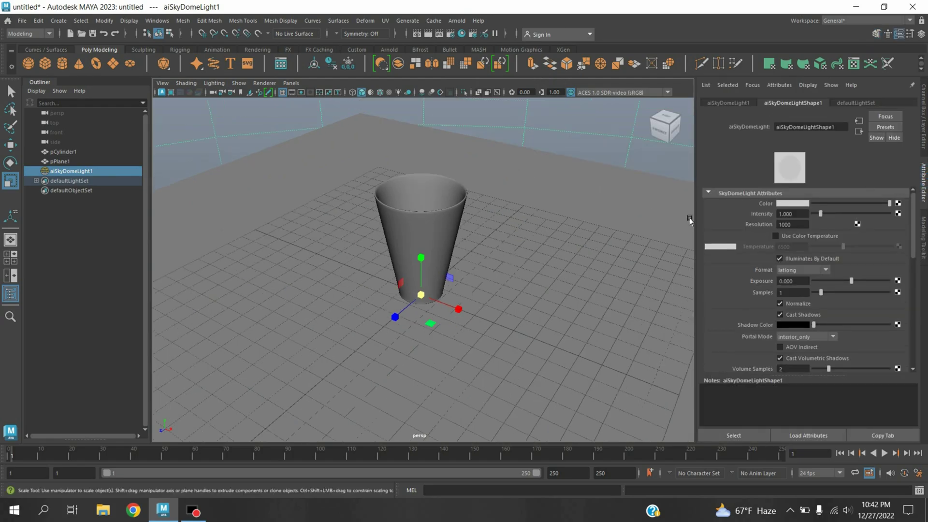
- Map the sky dome colour to clarens_night_02_4k.hdr from the Desktop
{"action": "left_click", "coordinate": [897, 202]}
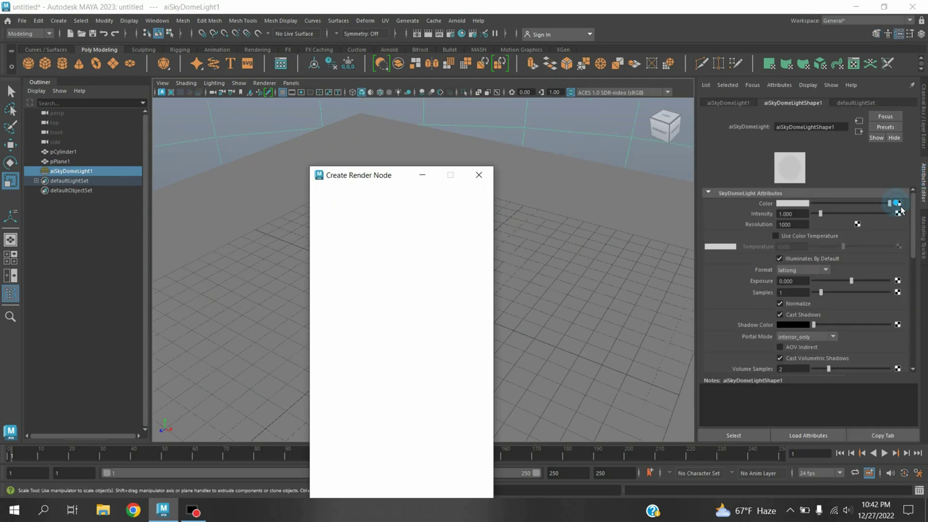
{"action": "left_click", "coordinate": [392, 255]}
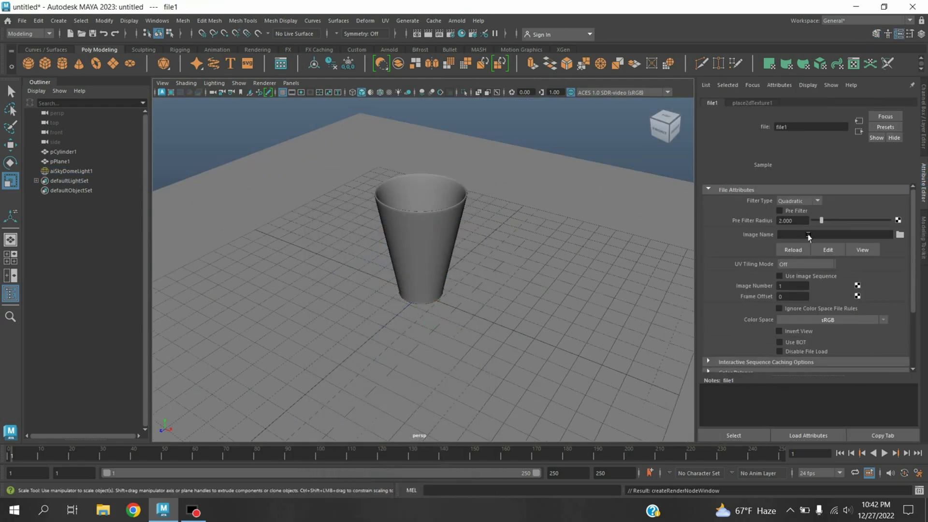
{"action": "left_click", "coordinate": [898, 234]}
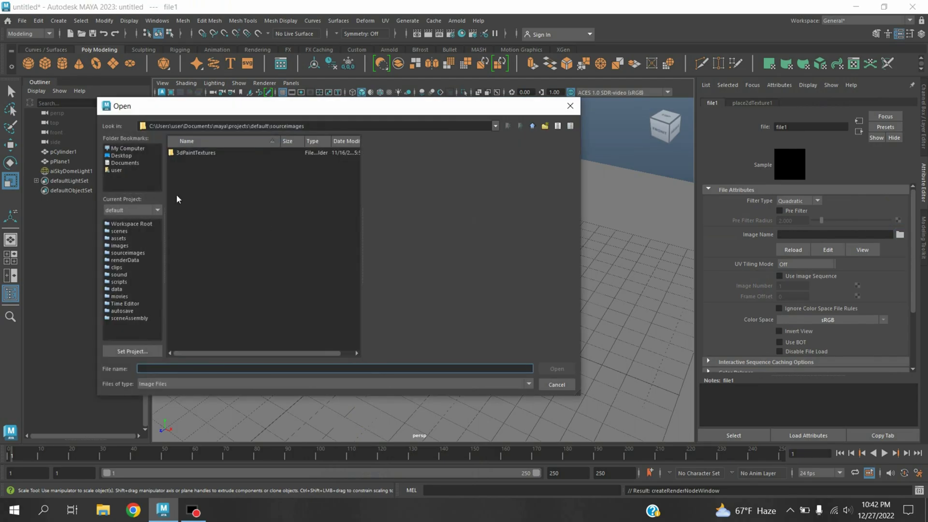
{"action": "left_click", "coordinate": [120, 156]}
{"action": "left_click", "coordinate": [206, 152]}
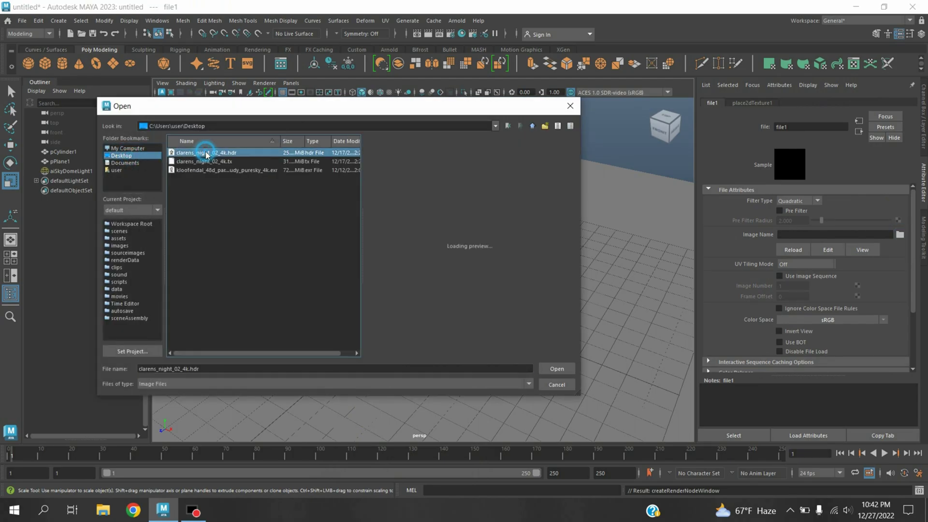
{"action": "left_click", "coordinate": [551, 371]}
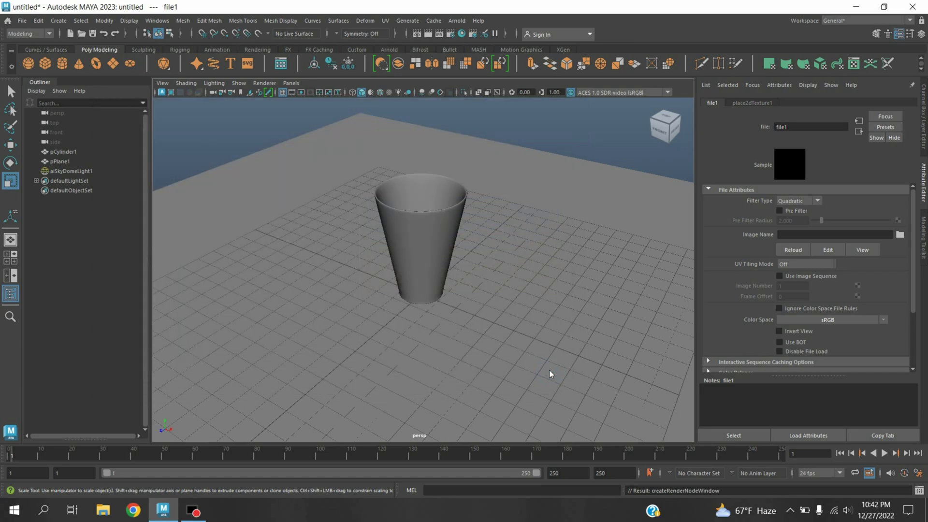
{"action": "left_click", "coordinate": [475, 350]}
{"action": "left_click_drag", "start_coordinate": [475, 349], "coordinate": [500, 341], "text": "alt"}
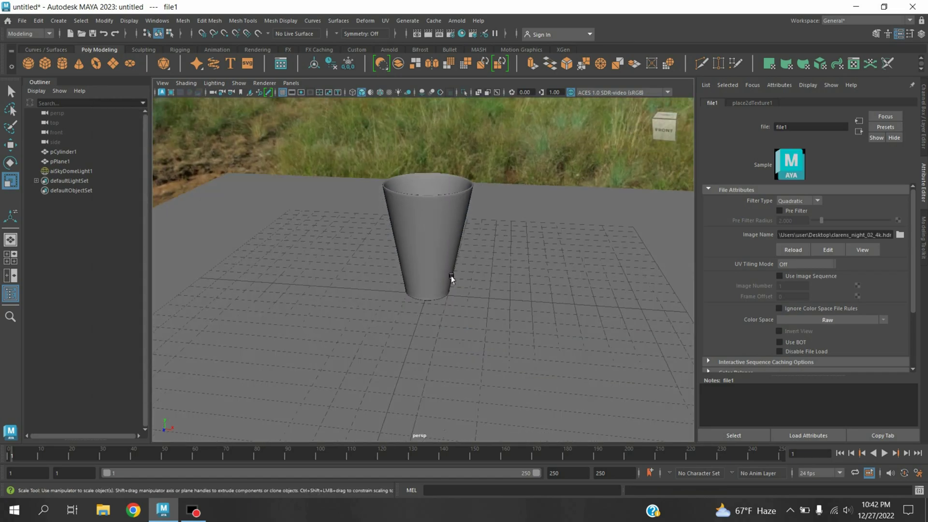
{"action": "left_click", "coordinate": [436, 249]}
- Rename pCylinder1 to 'glass' in the Outliner
{"action": "double_click", "coordinate": [63, 152]}
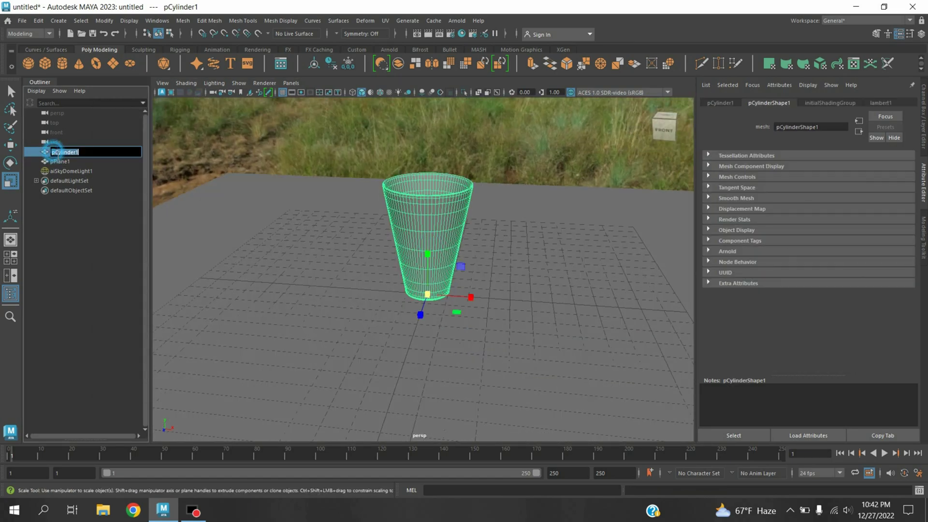
{"action": "type", "text": "gl"}
{"action": "key", "text": "Return"}
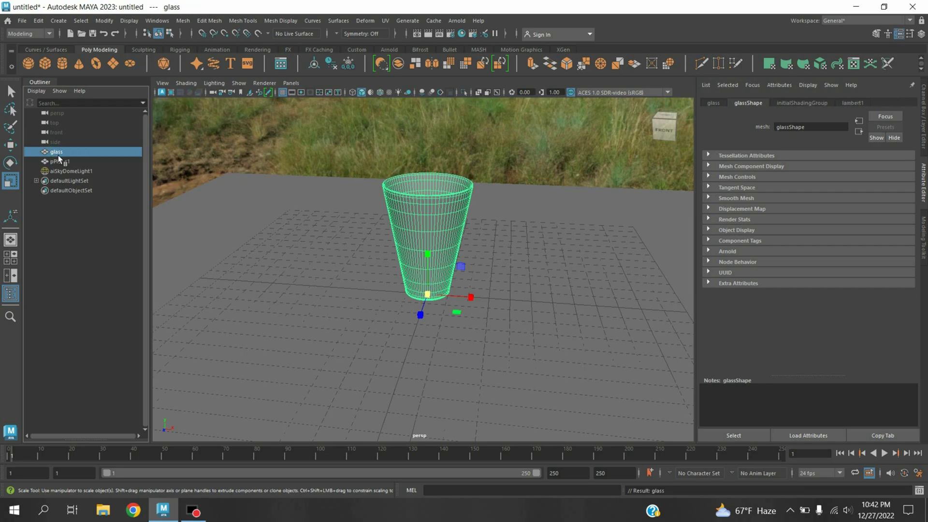
{"action": "right_click", "coordinate": [439, 236]}
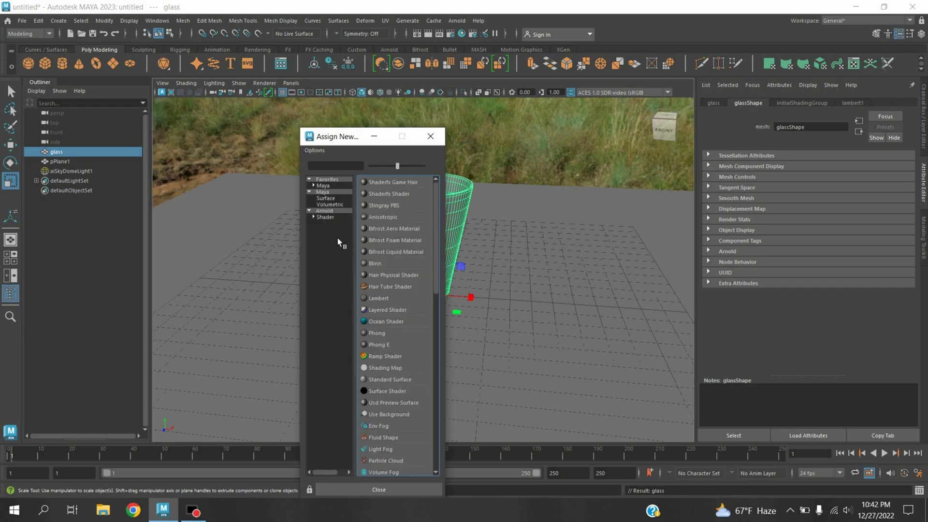
- Assign a new aiStandardSurface material to the glass and set its Transmission Weight to 1
{"action": "left_click", "coordinate": [324, 211]}
{"action": "left_click", "coordinate": [389, 344]}
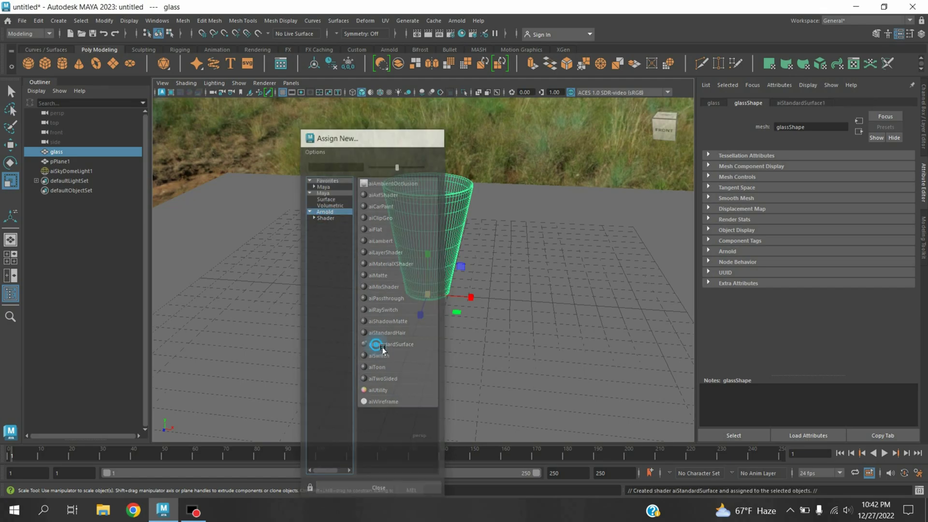
{"action": "scroll", "coordinate": [749, 261], "scroll_direction": "up", "scroll_amount": 5}
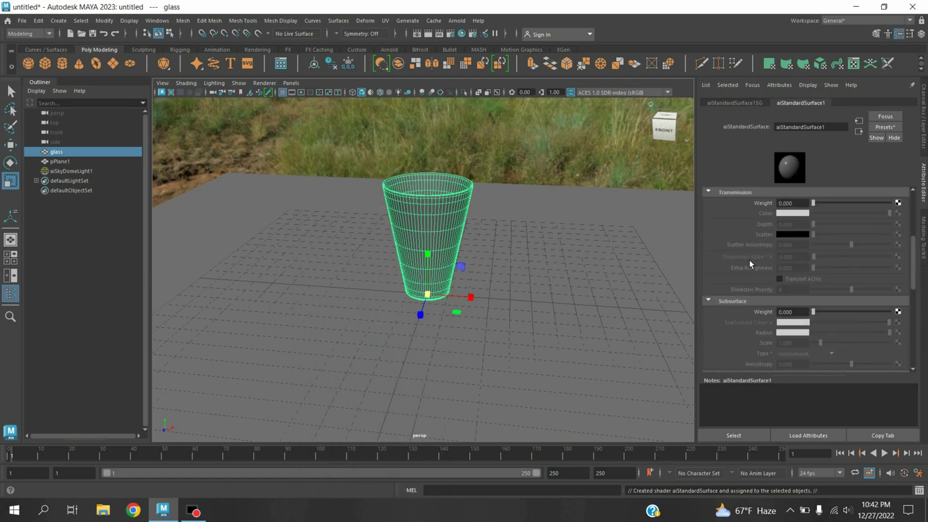
{"action": "scroll", "coordinate": [749, 259], "scroll_direction": "up", "scroll_amount": 5}
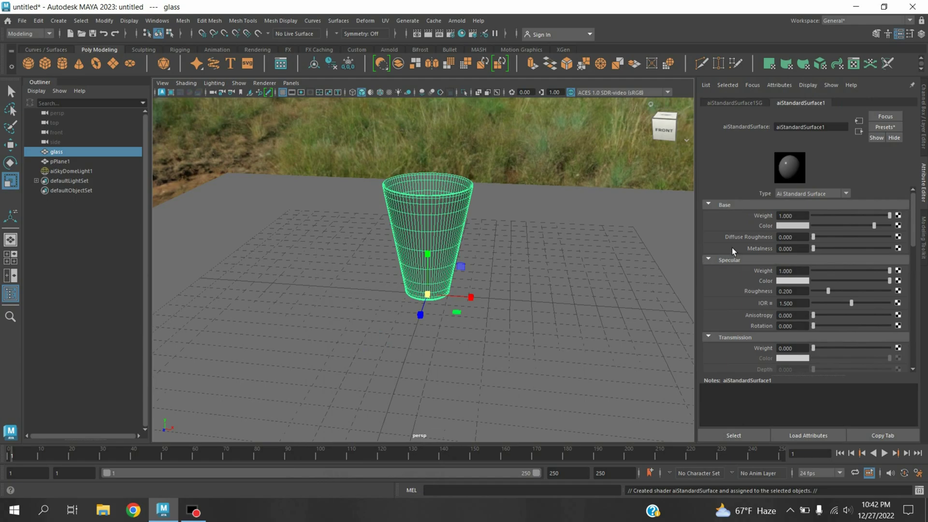
{"action": "scroll", "coordinate": [719, 299], "scroll_direction": "down", "scroll_amount": 1}
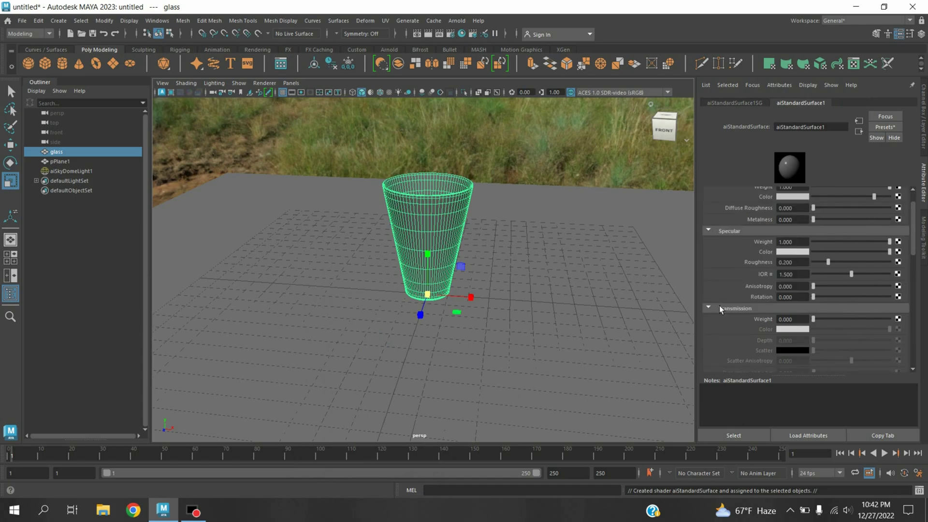
{"action": "scroll", "coordinate": [749, 334], "scroll_direction": "down", "scroll_amount": 2}
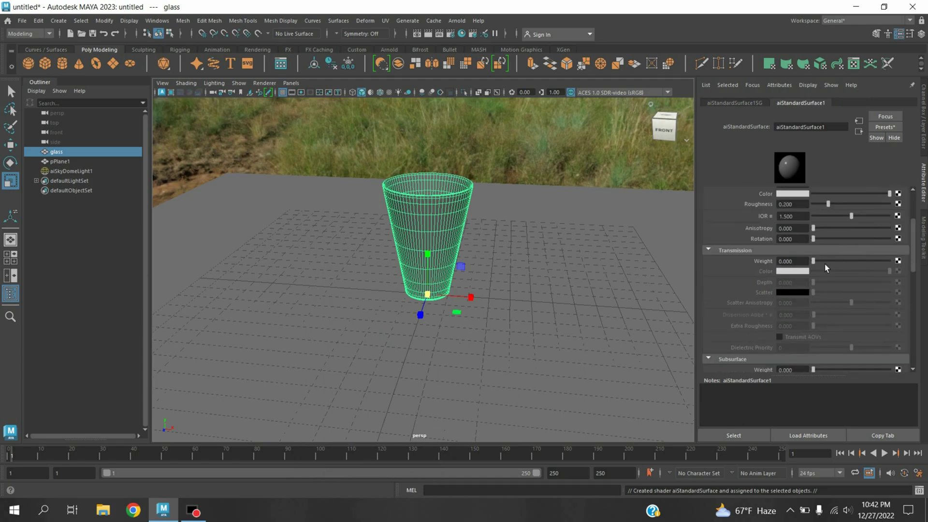
{"action": "left_click_drag", "start_coordinate": [812, 261], "coordinate": [899, 263]}
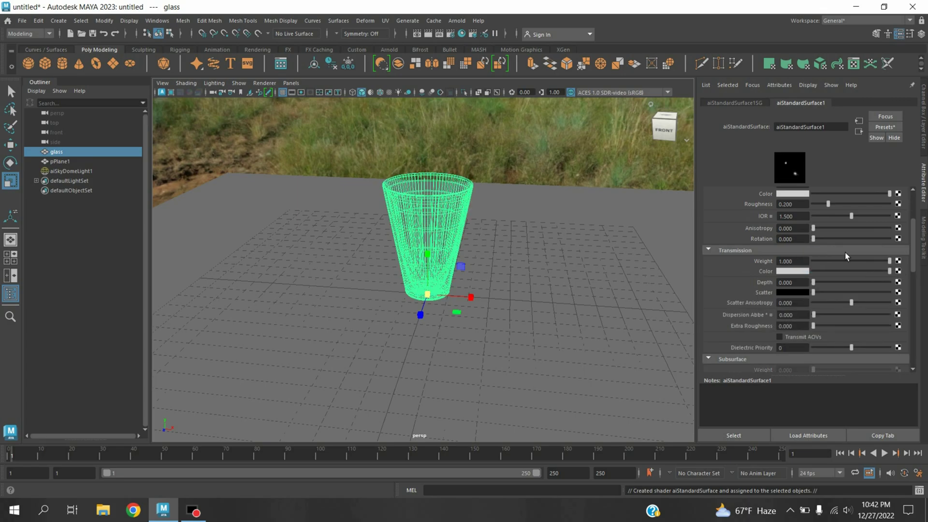
{"action": "left_click", "coordinate": [457, 20]}
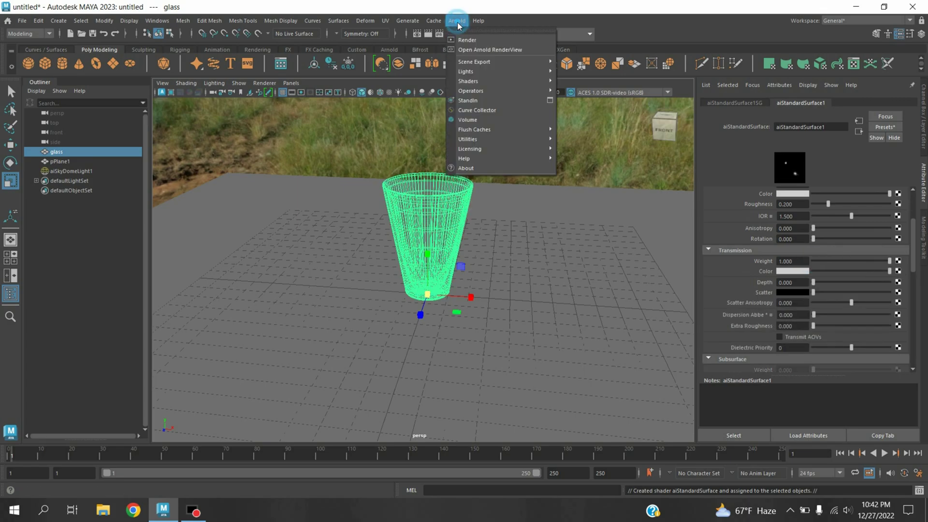
- Render the scene in Arnold RenderView and set the transmission depth to 0.1
{"action": "left_click", "coordinate": [470, 49]}
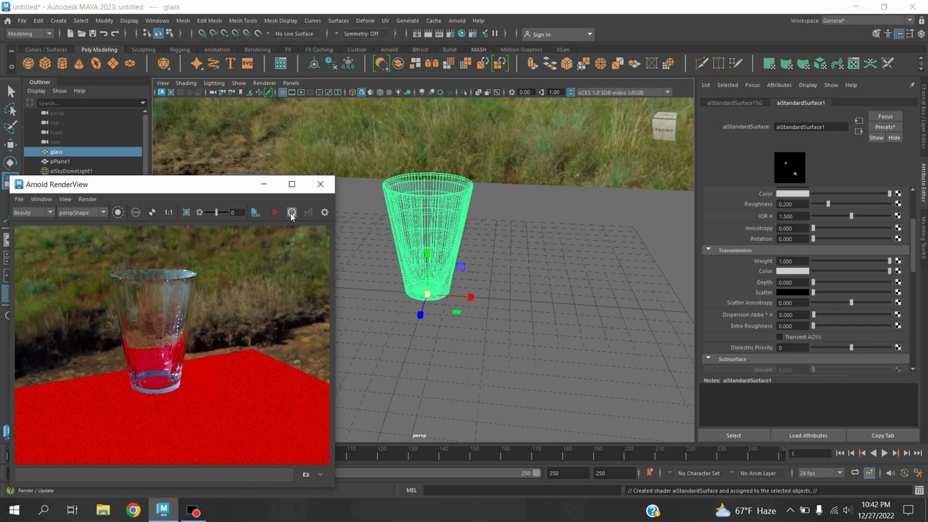
{"action": "left_click", "coordinate": [291, 212]}
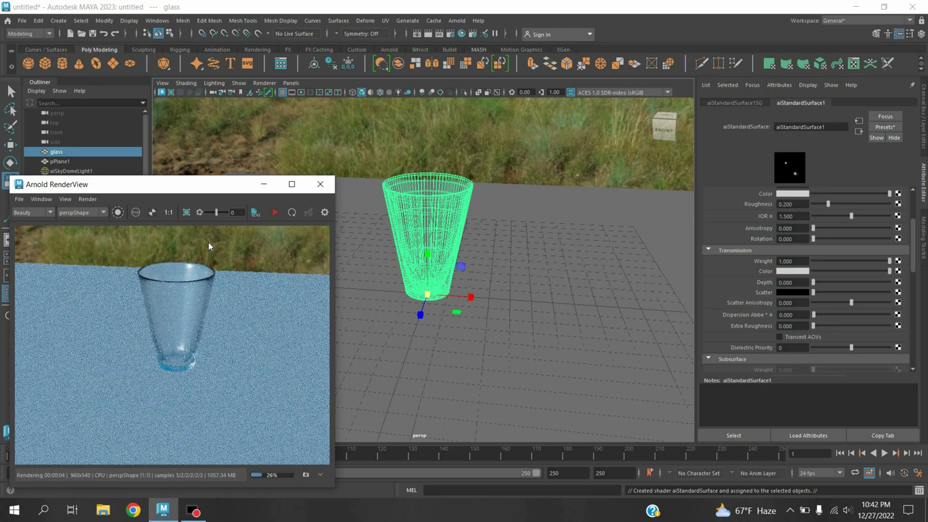
{"action": "double_click", "coordinate": [789, 283]}
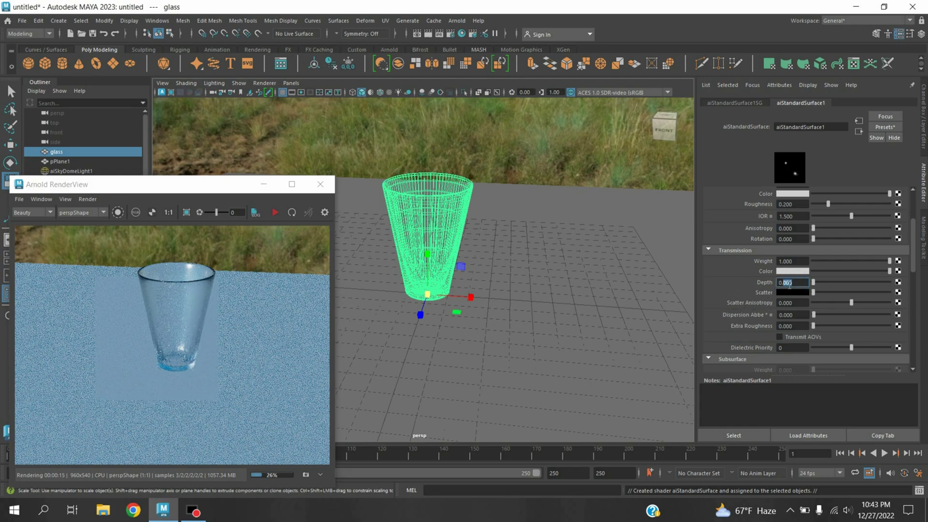
{"action": "type", "text": "0.1"}
{"action": "key", "text": "Return"}
- Assign a new, darker grey Lambert material to pPlane1 and re-render the scene
{"action": "left_click", "coordinate": [526, 314]}
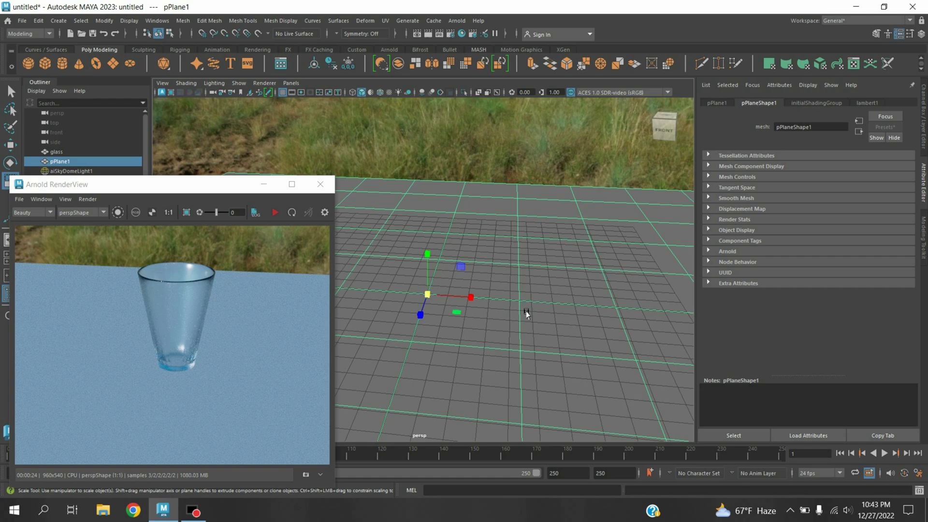
{"action": "right_click_drag", "start_coordinate": [526, 312], "coordinate": [527, 312]}
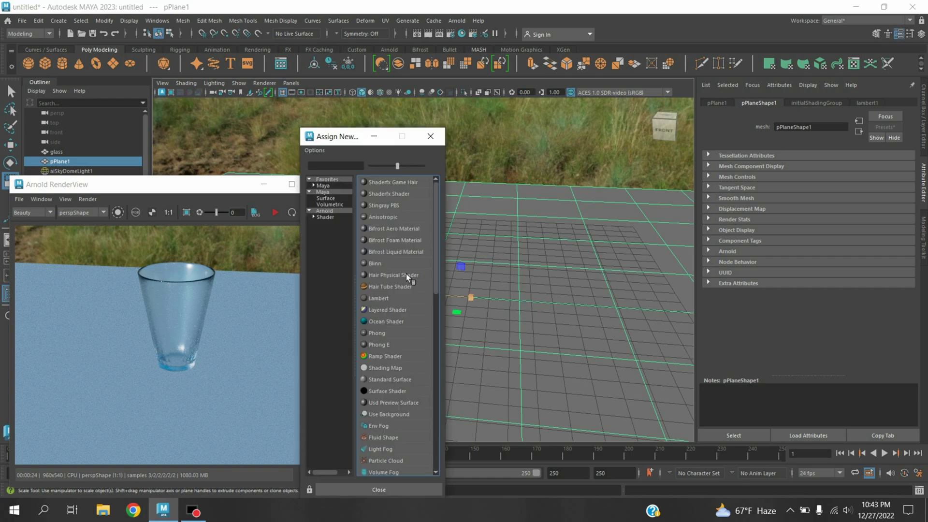
{"action": "left_click", "coordinate": [378, 298]}
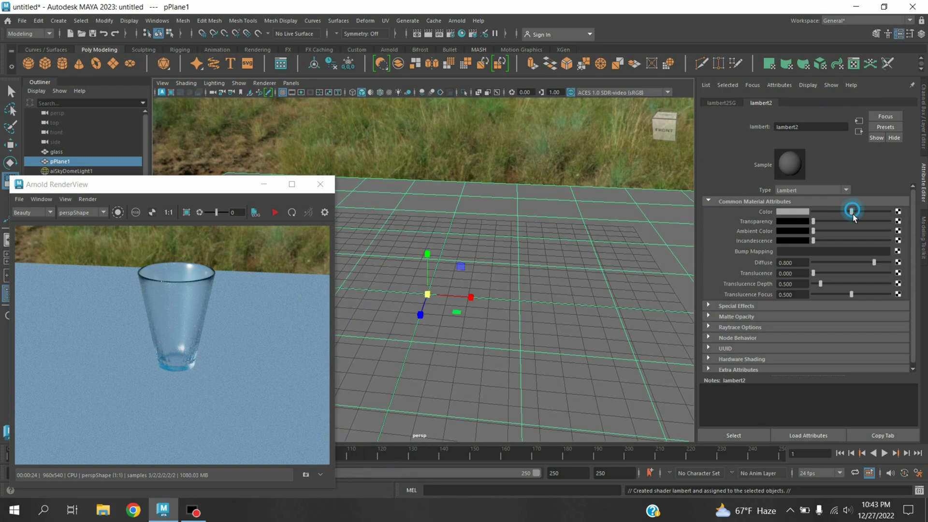
{"action": "left_click_drag", "start_coordinate": [852, 213], "coordinate": [841, 214]}
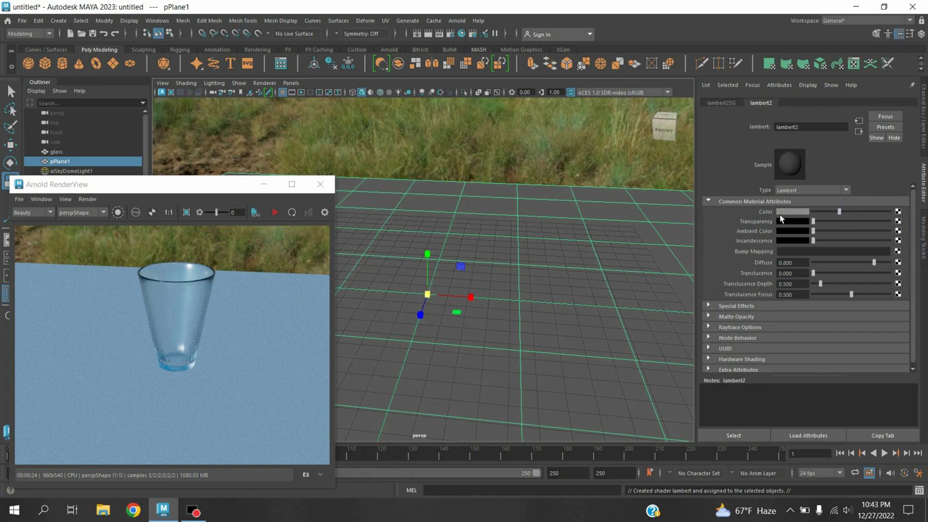
{"action": "left_click_drag", "start_coordinate": [225, 184], "coordinate": [229, 137]}
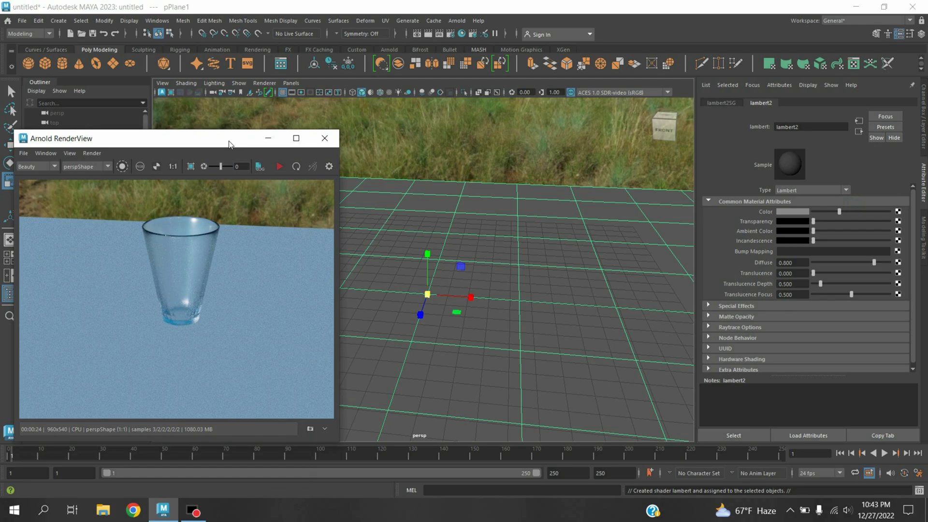
{"action": "left_click", "coordinate": [295, 167]}
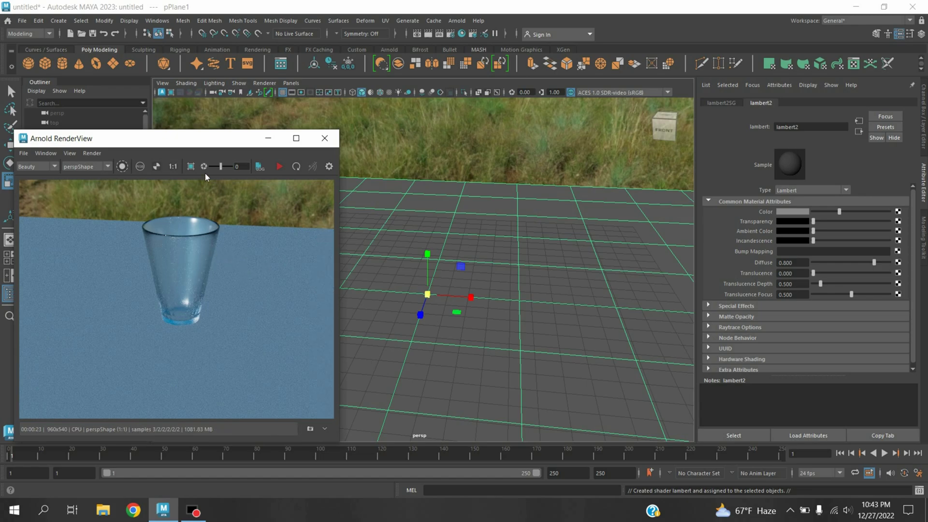
- Reposition the Arnold RenderView window showing the glass on the darker plane
{"action": "left_click_drag", "start_coordinate": [177, 141], "coordinate": [225, 123]}
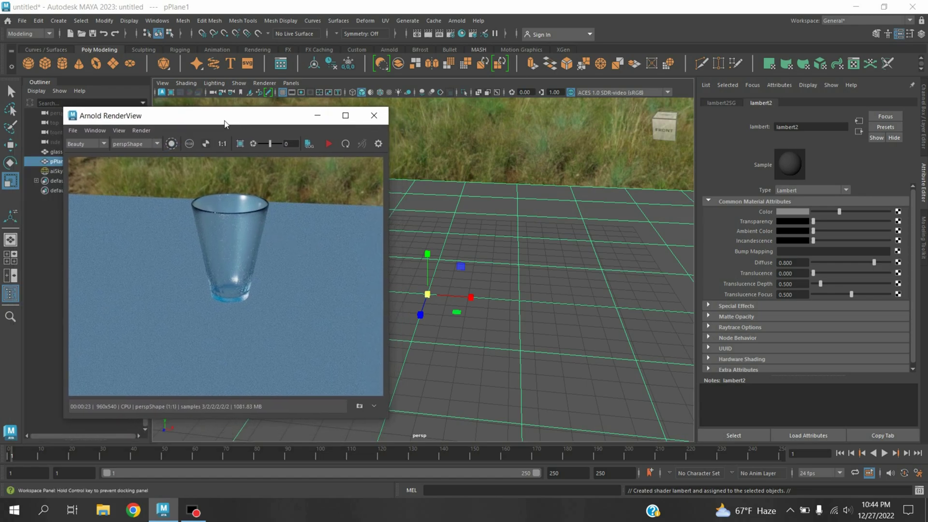